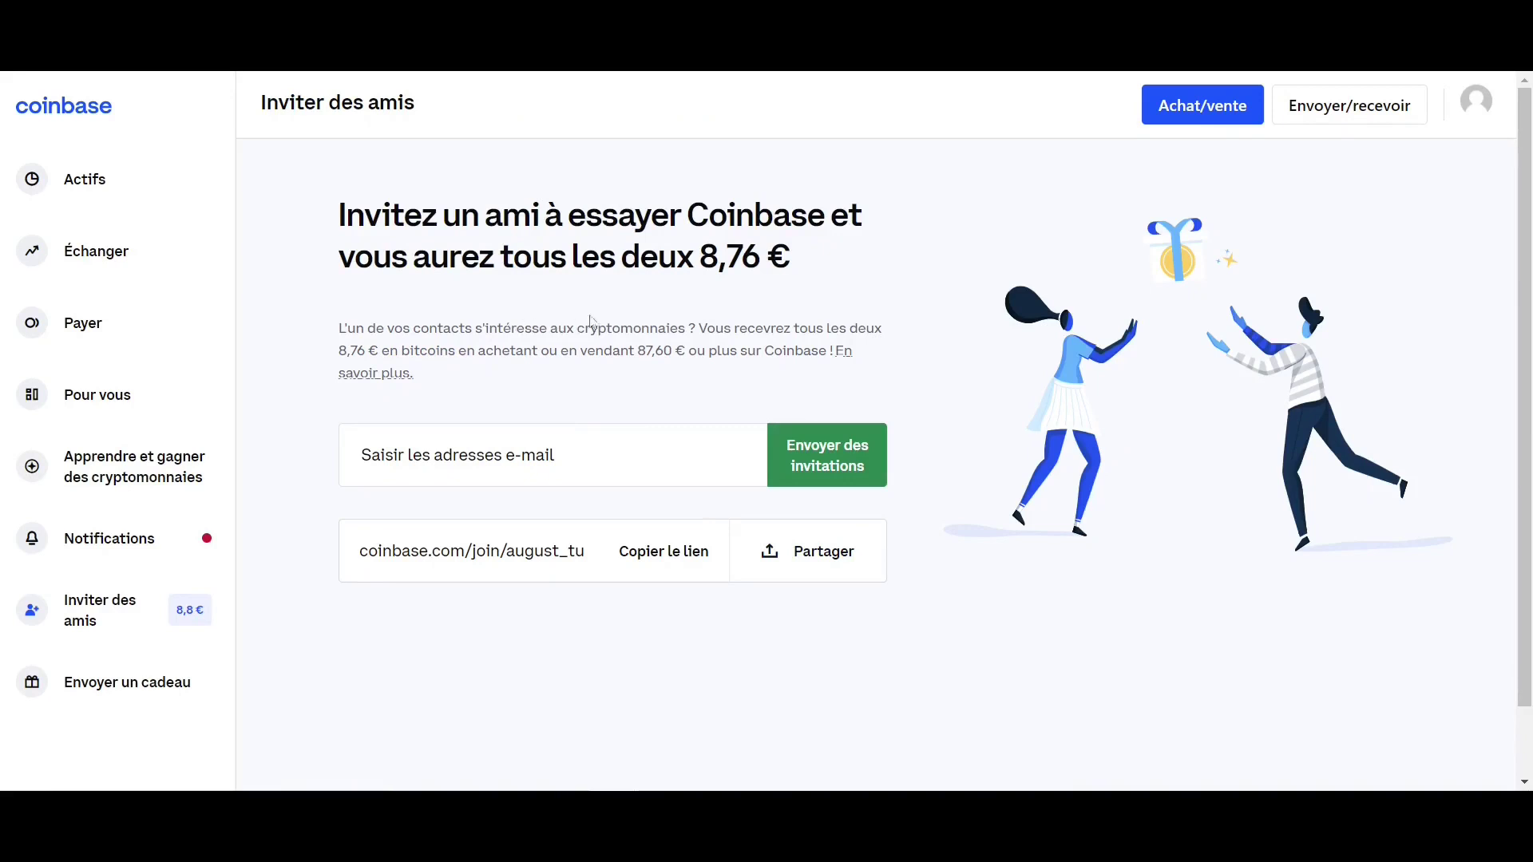
# Highlight the bonus amount in the friend-invitation offer's headline and the required purchase amount in its description.
pyautogui.moveTo(701, 262); pyautogui.dragTo(757, 261)
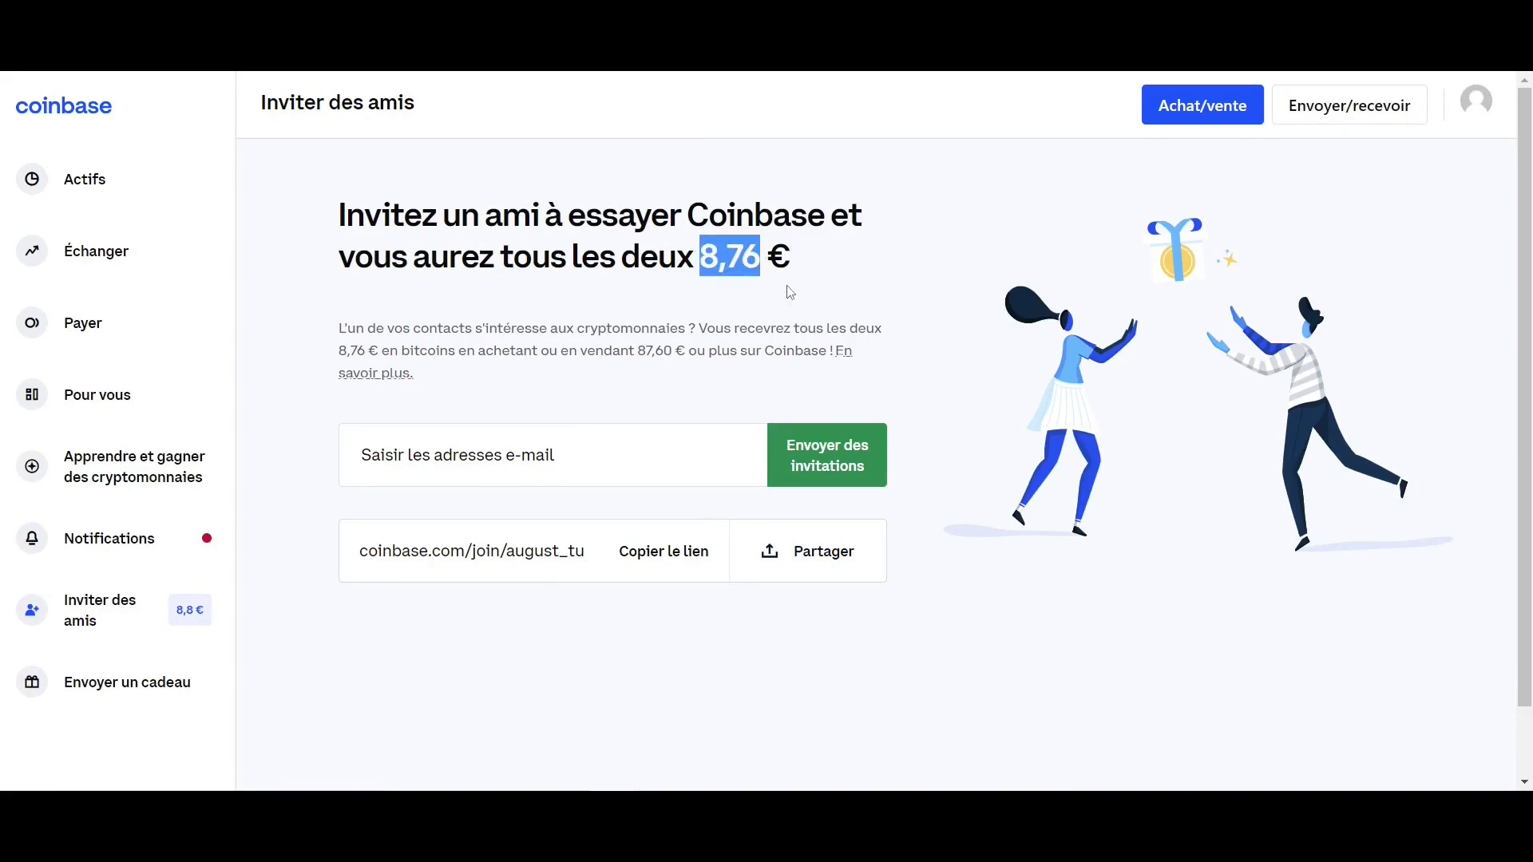
pyautogui.moveTo(635, 352); pyautogui.dragTo(662, 354)
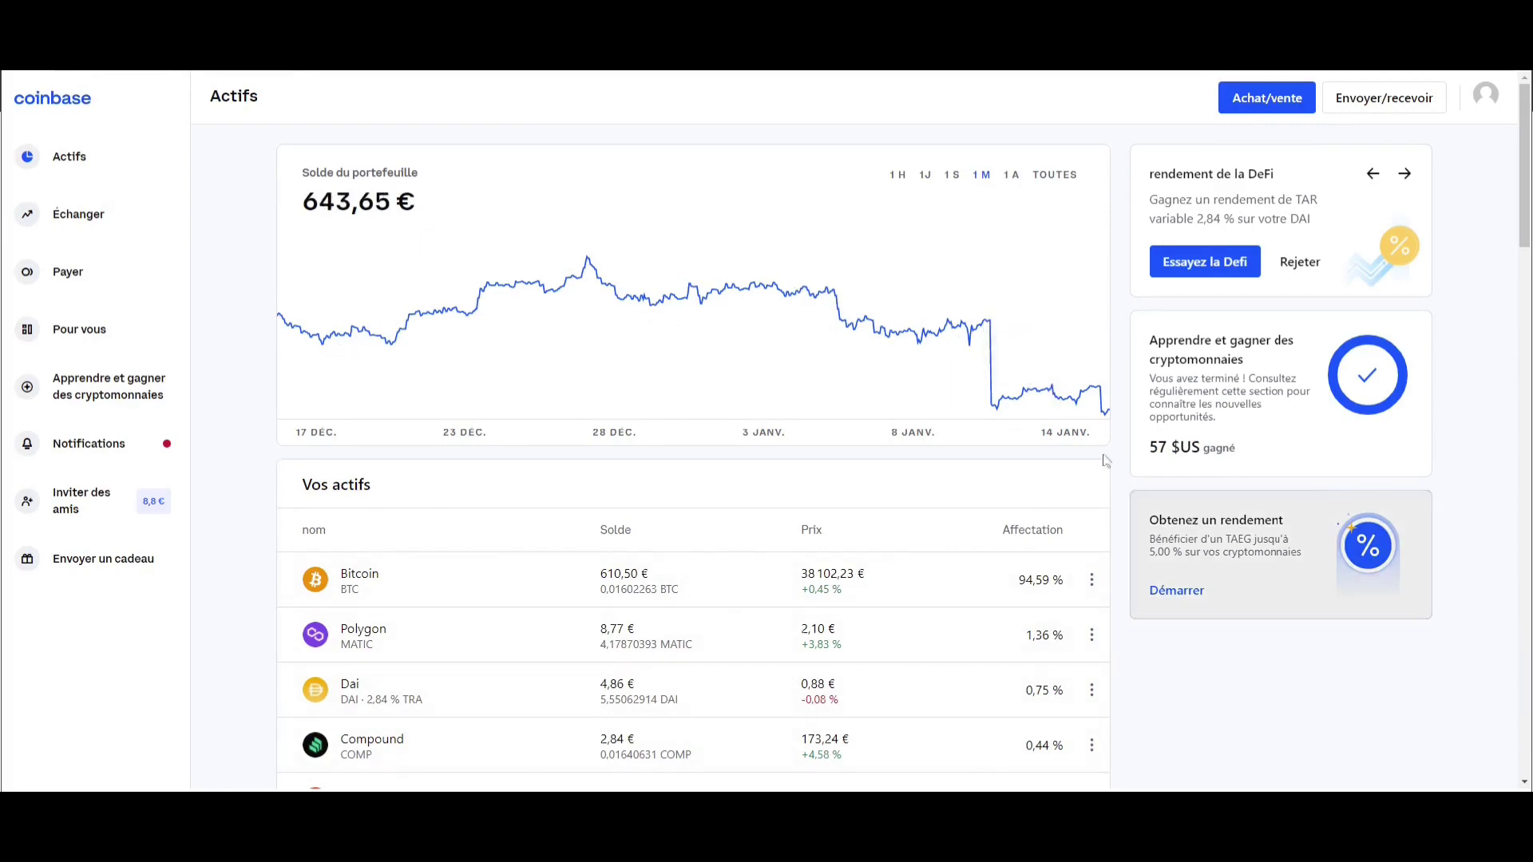
# Start a one-time purchase, choose PolySwarm as the asset to buy and set the amount to 10 €.
pyautogui.scroll(-15, 1126, 431)
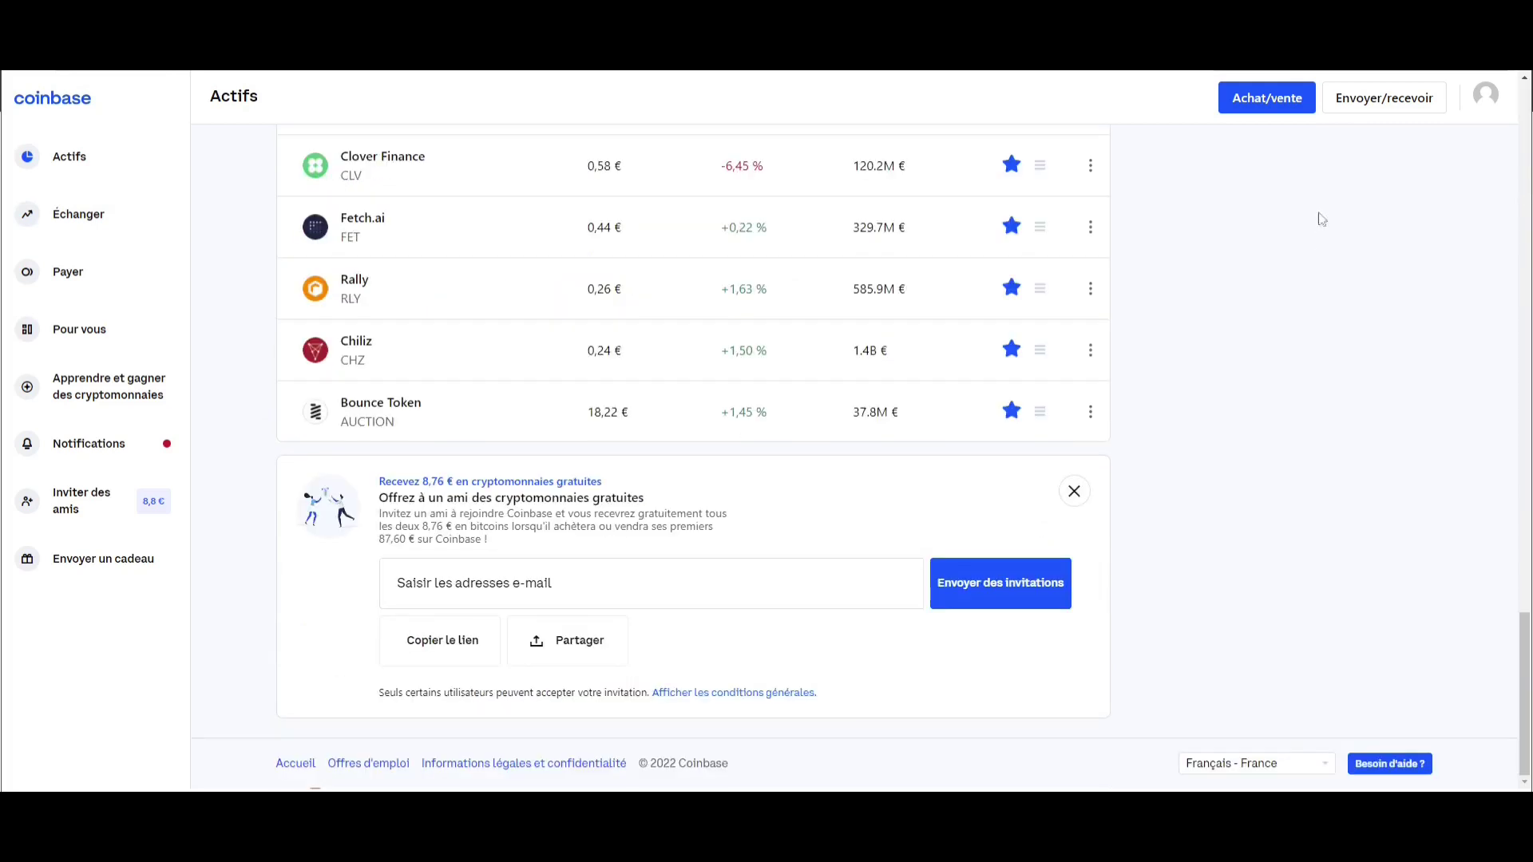
pyautogui.click(1265, 113)
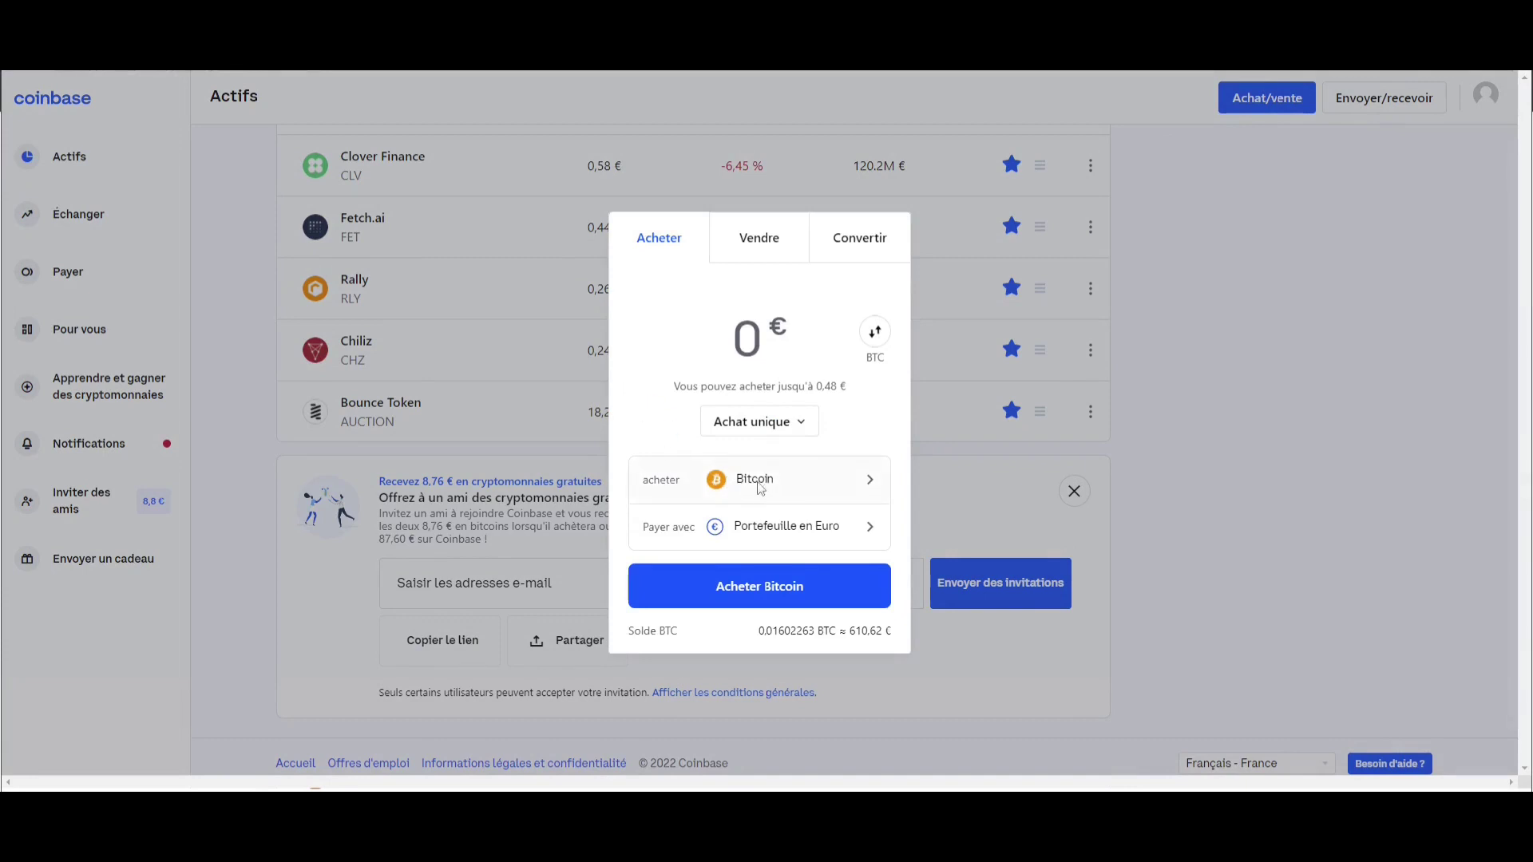
pyautogui.click(764, 486)
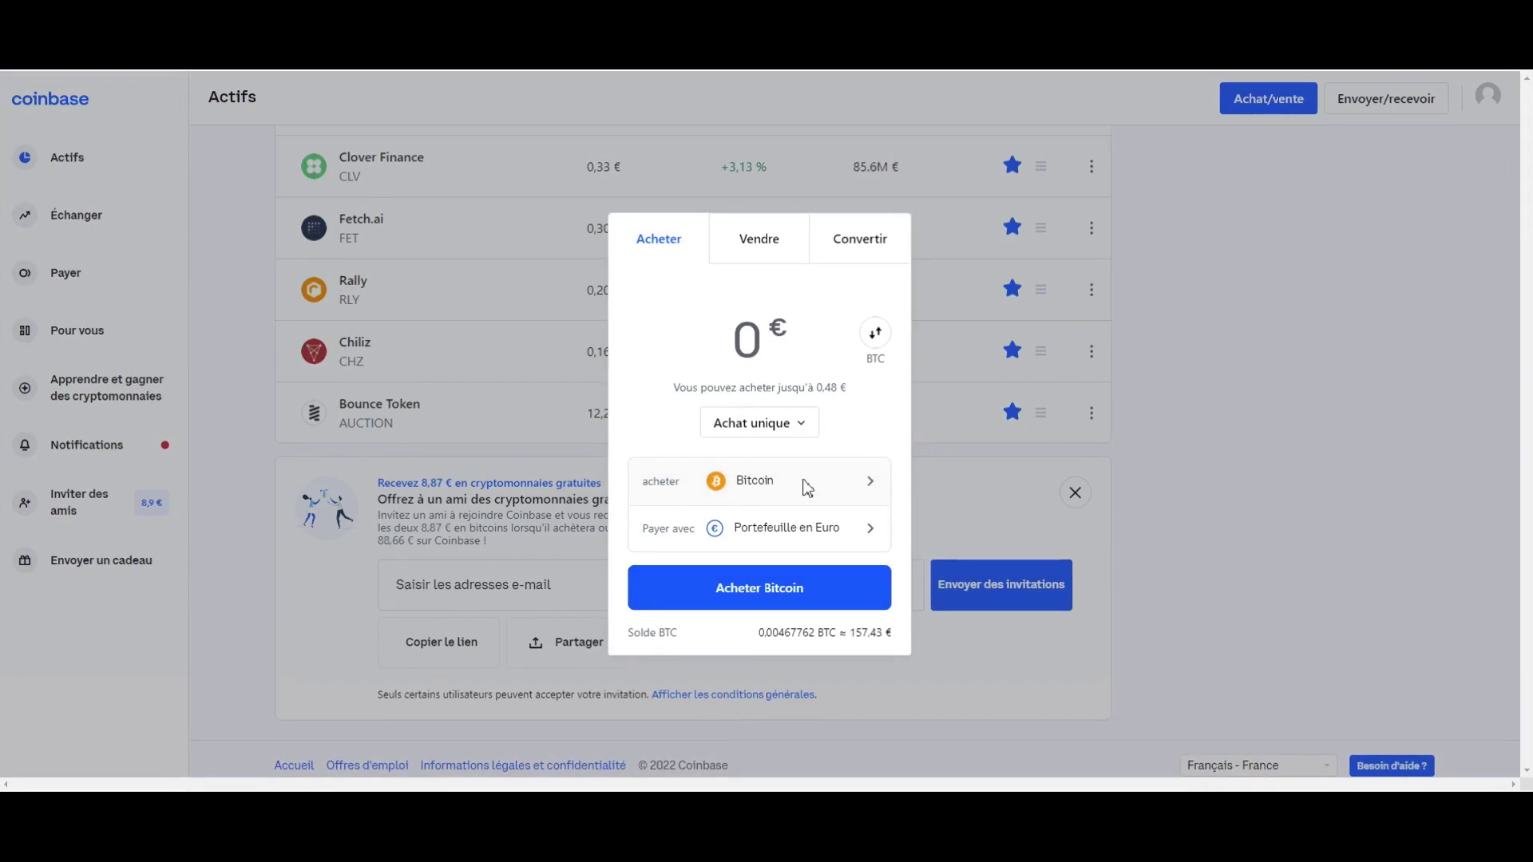
pyautogui.click(808, 484)
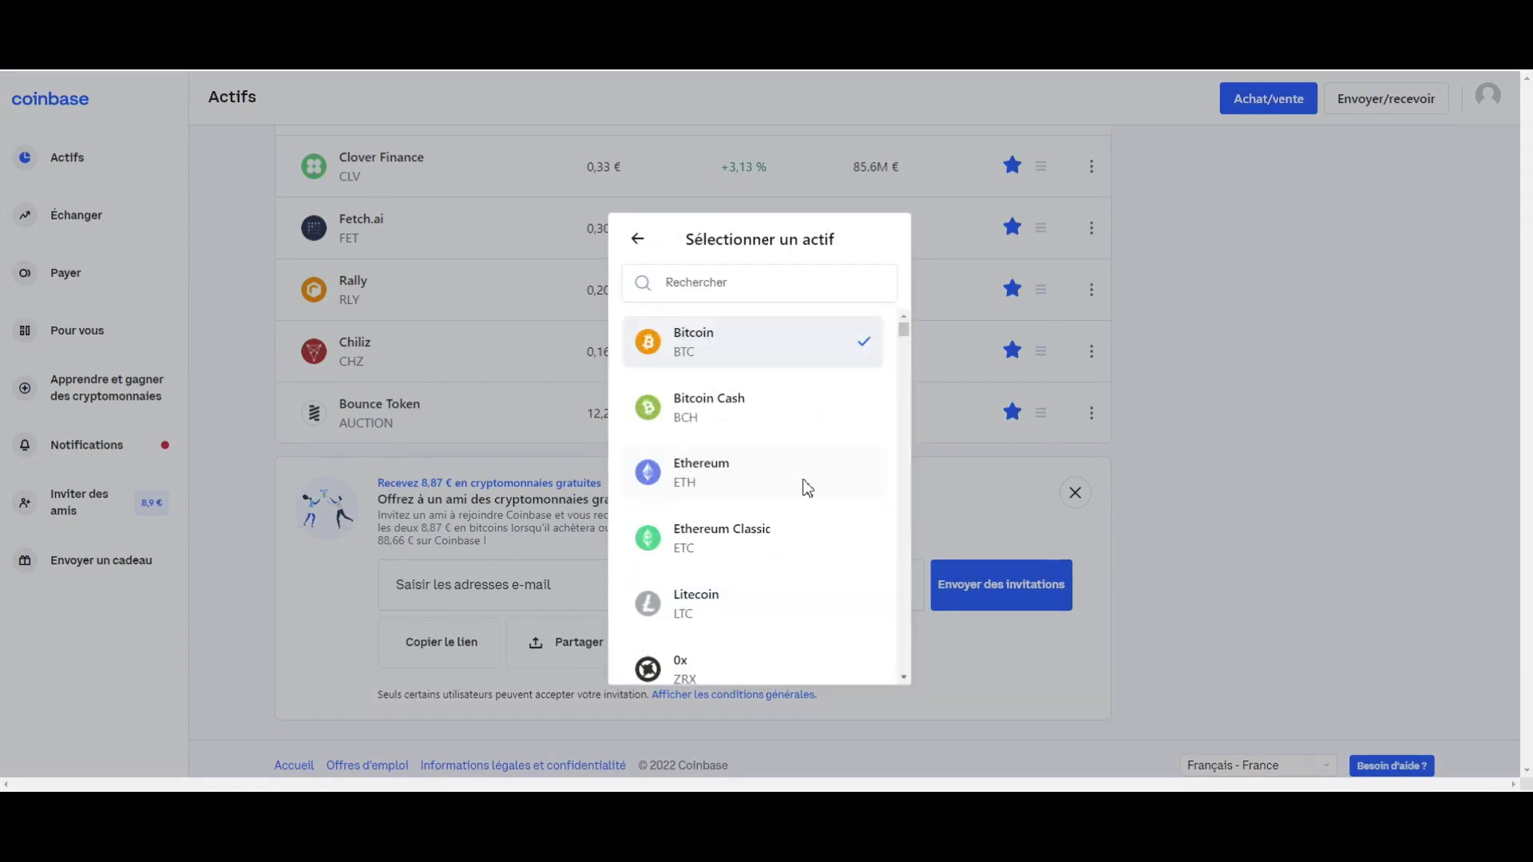
pyautogui.click(749, 289)
pyautogui.write('PolySwarm')
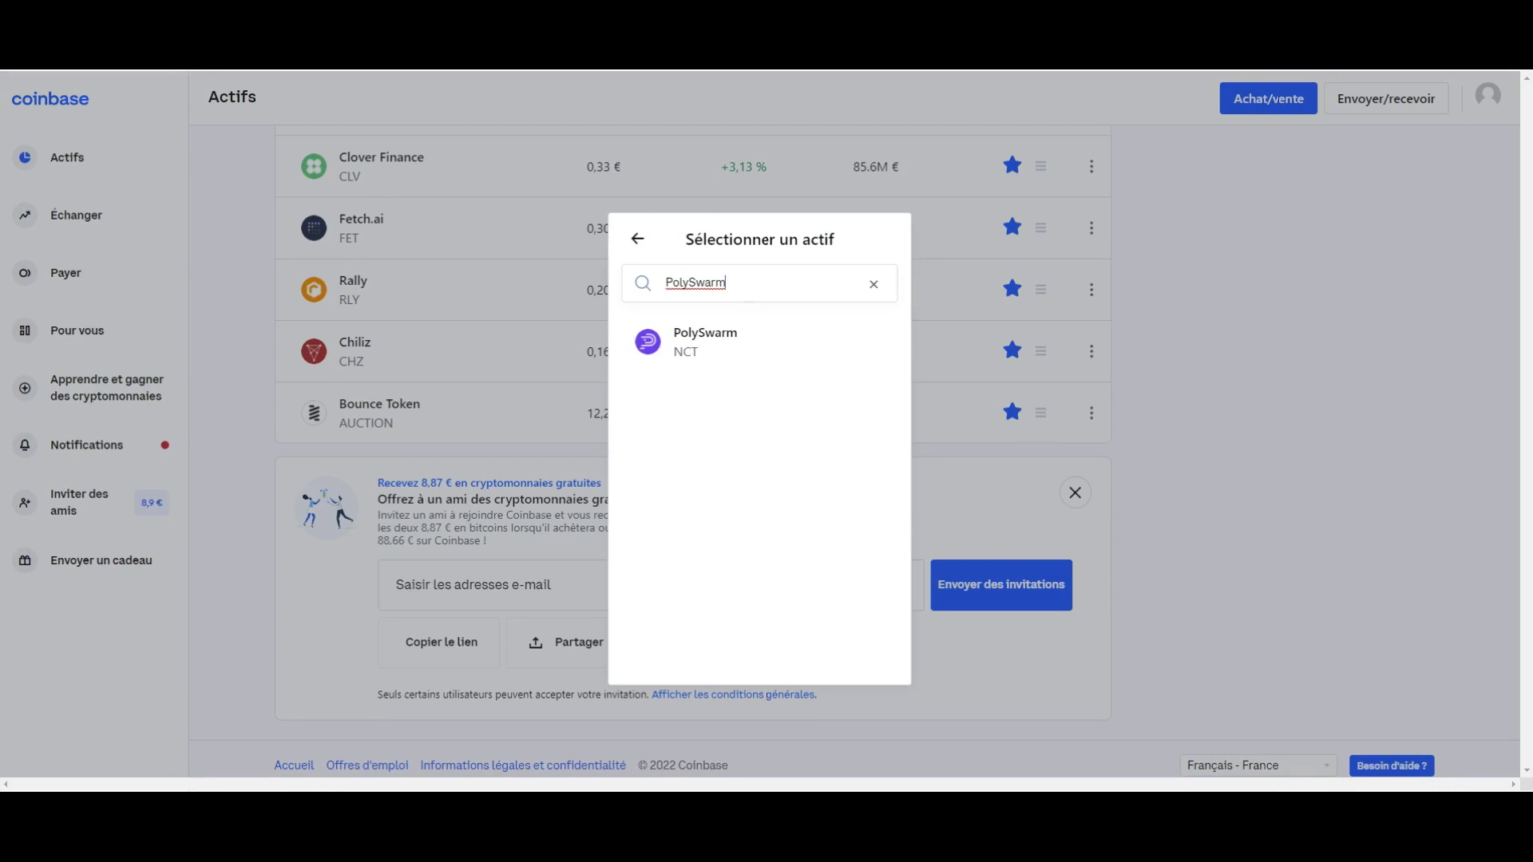
pyautogui.click(749, 341)
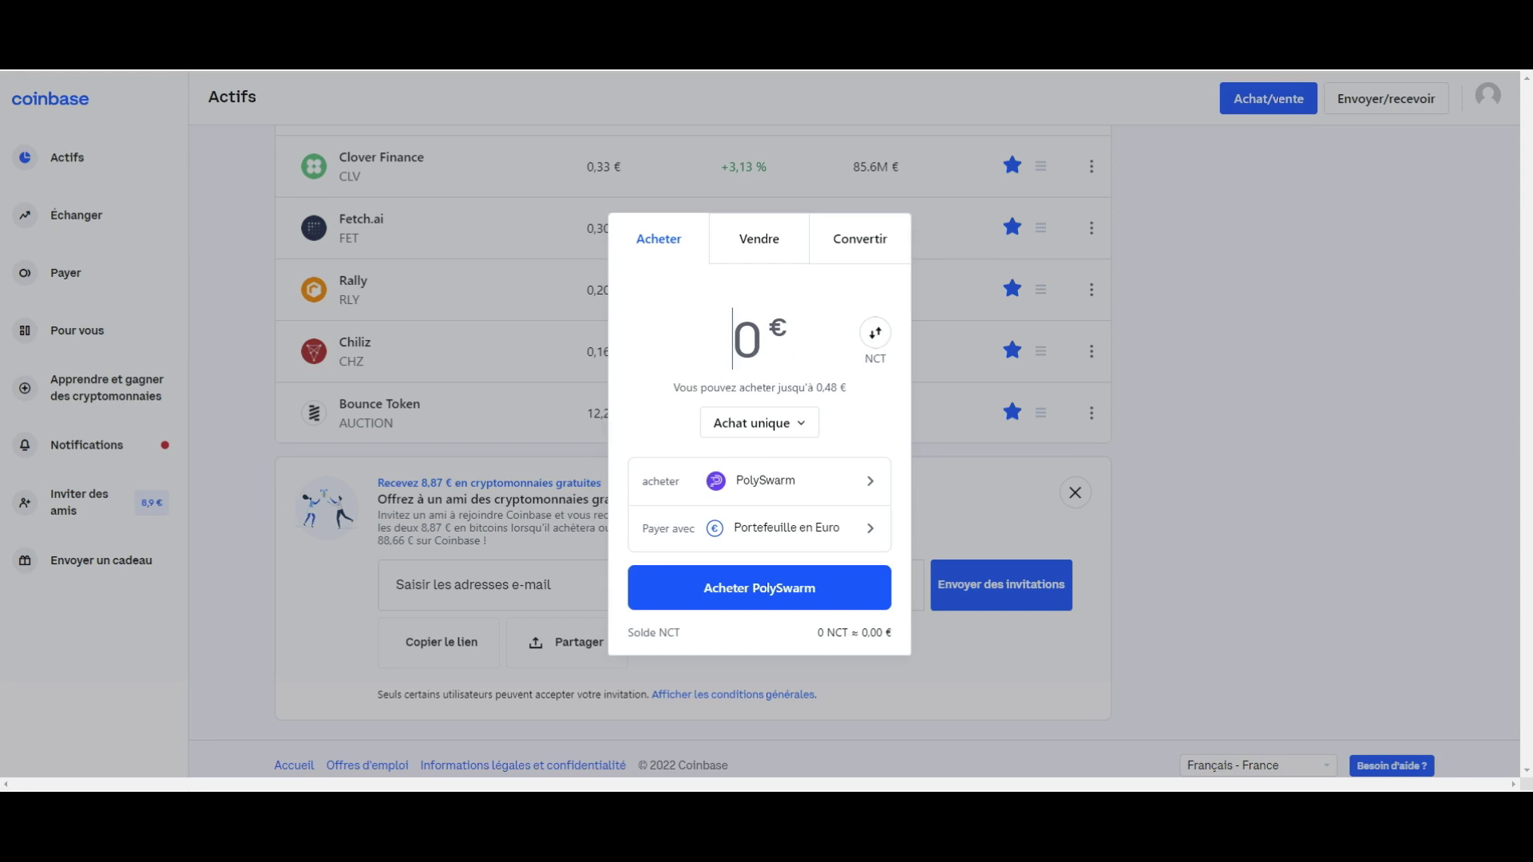
pyautogui.write('10')
pyautogui.press('Return')
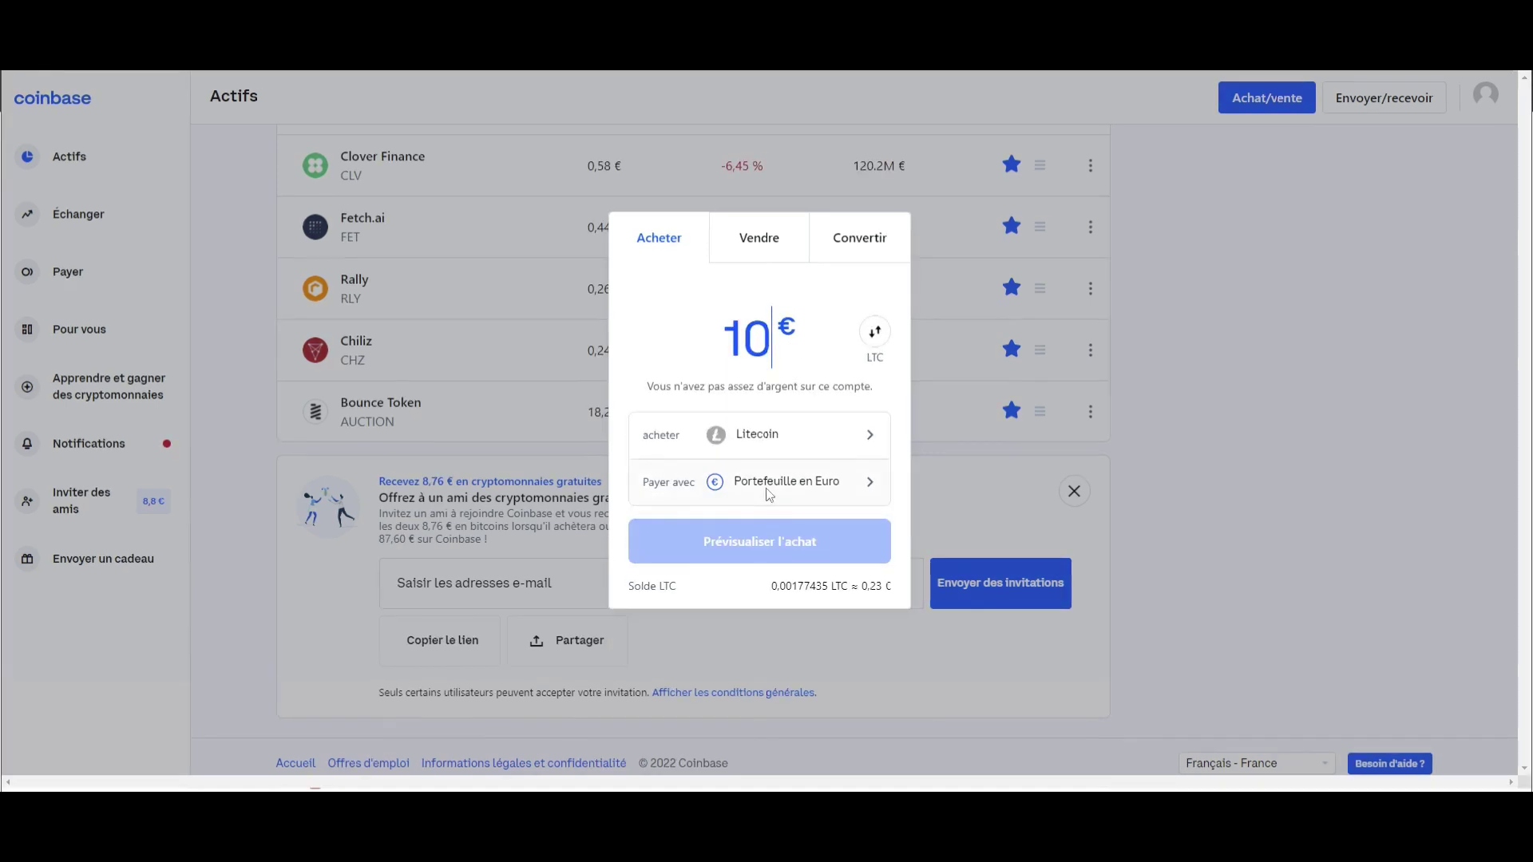
# Check which payment methods can be added for the purchase, and return to the purchase form.
pyautogui.click(769, 495)
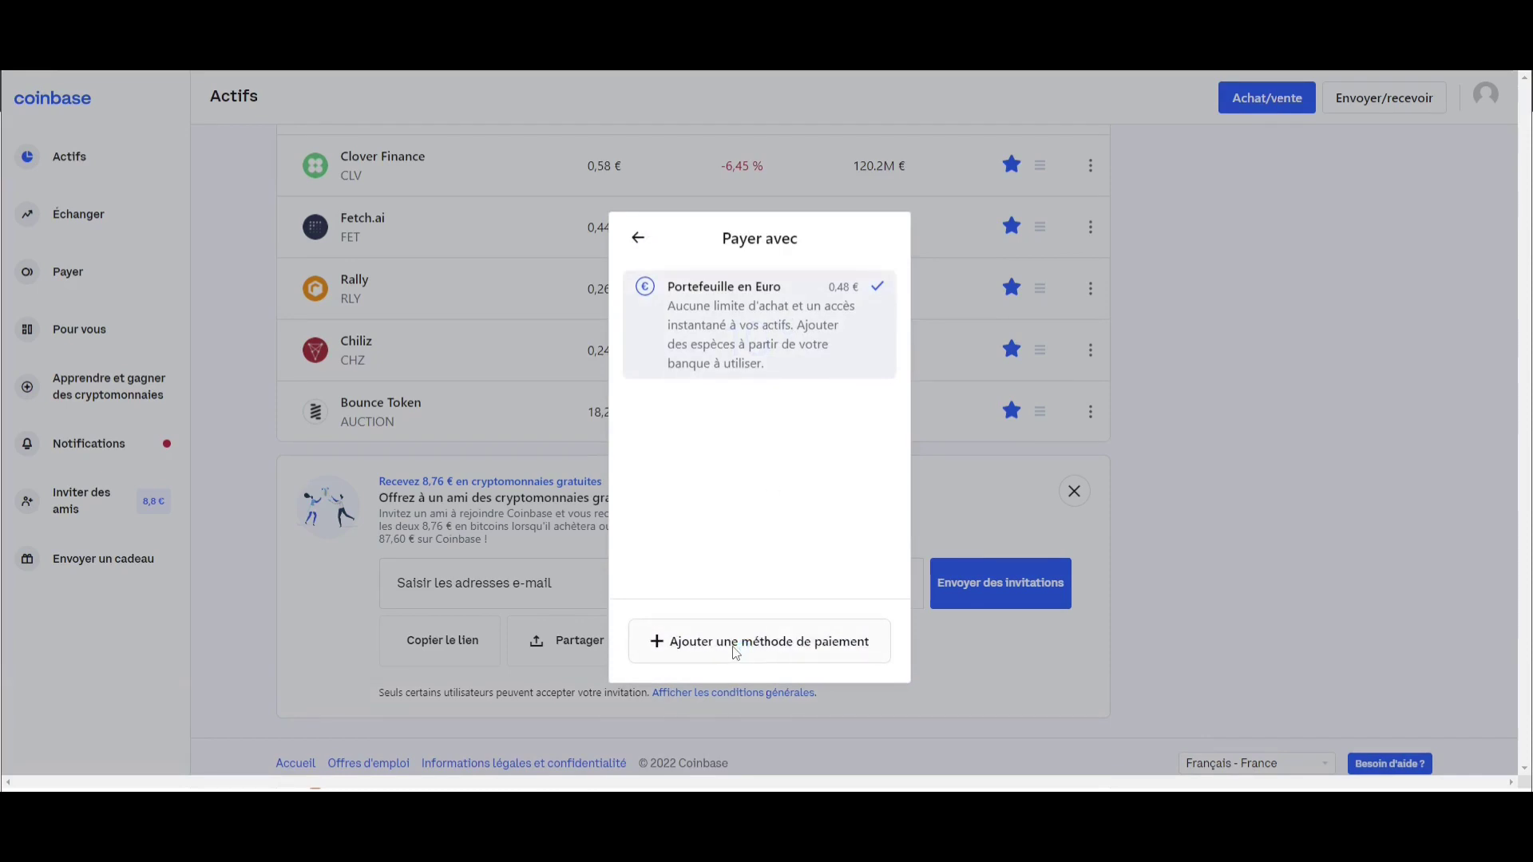
pyautogui.click(736, 654)
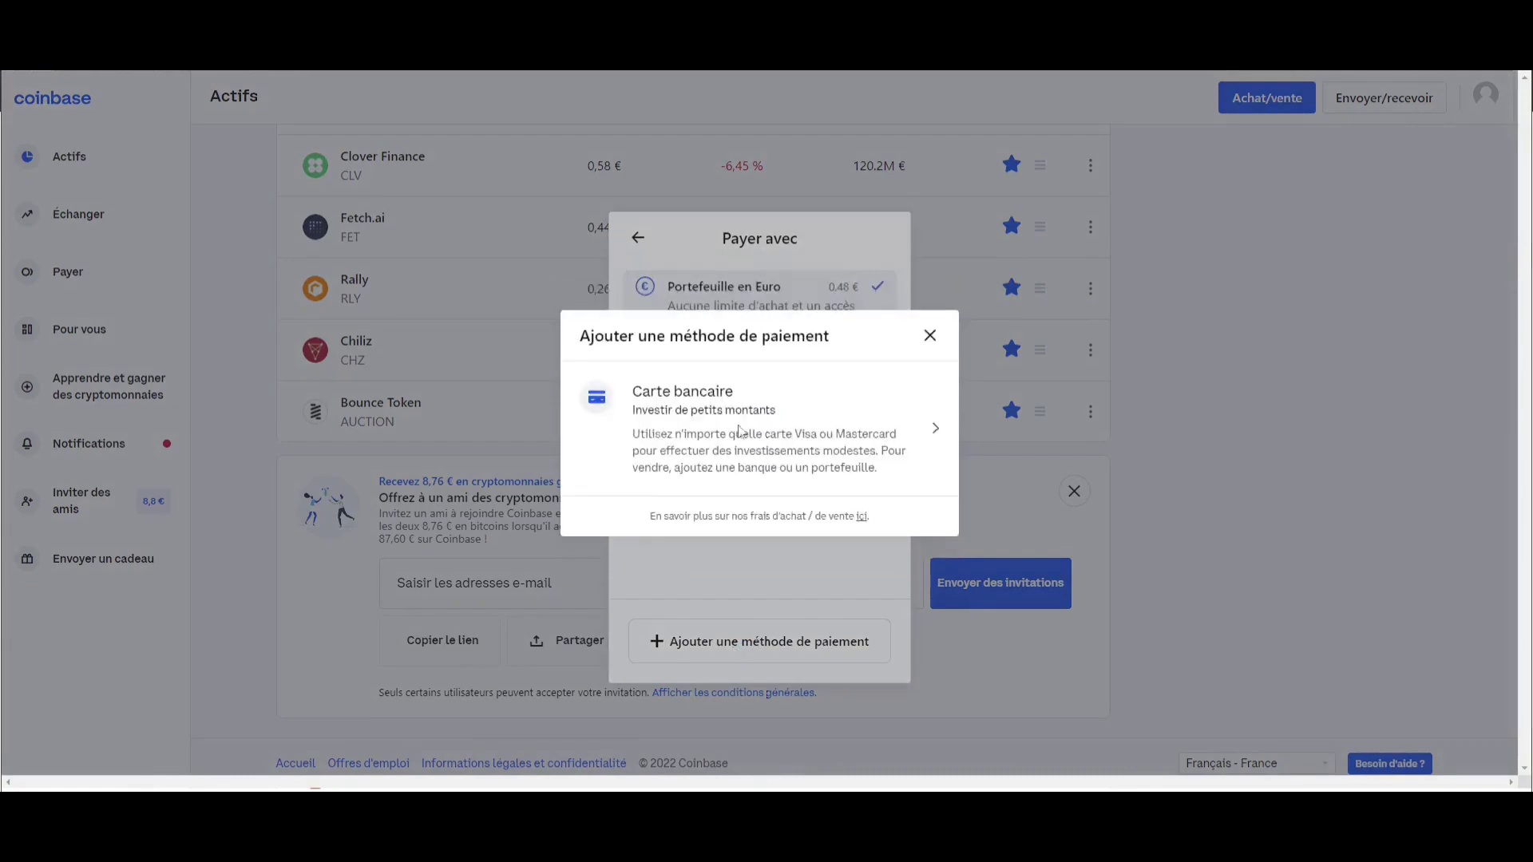
pyautogui.click(638, 239)
pyautogui.click(638, 239)
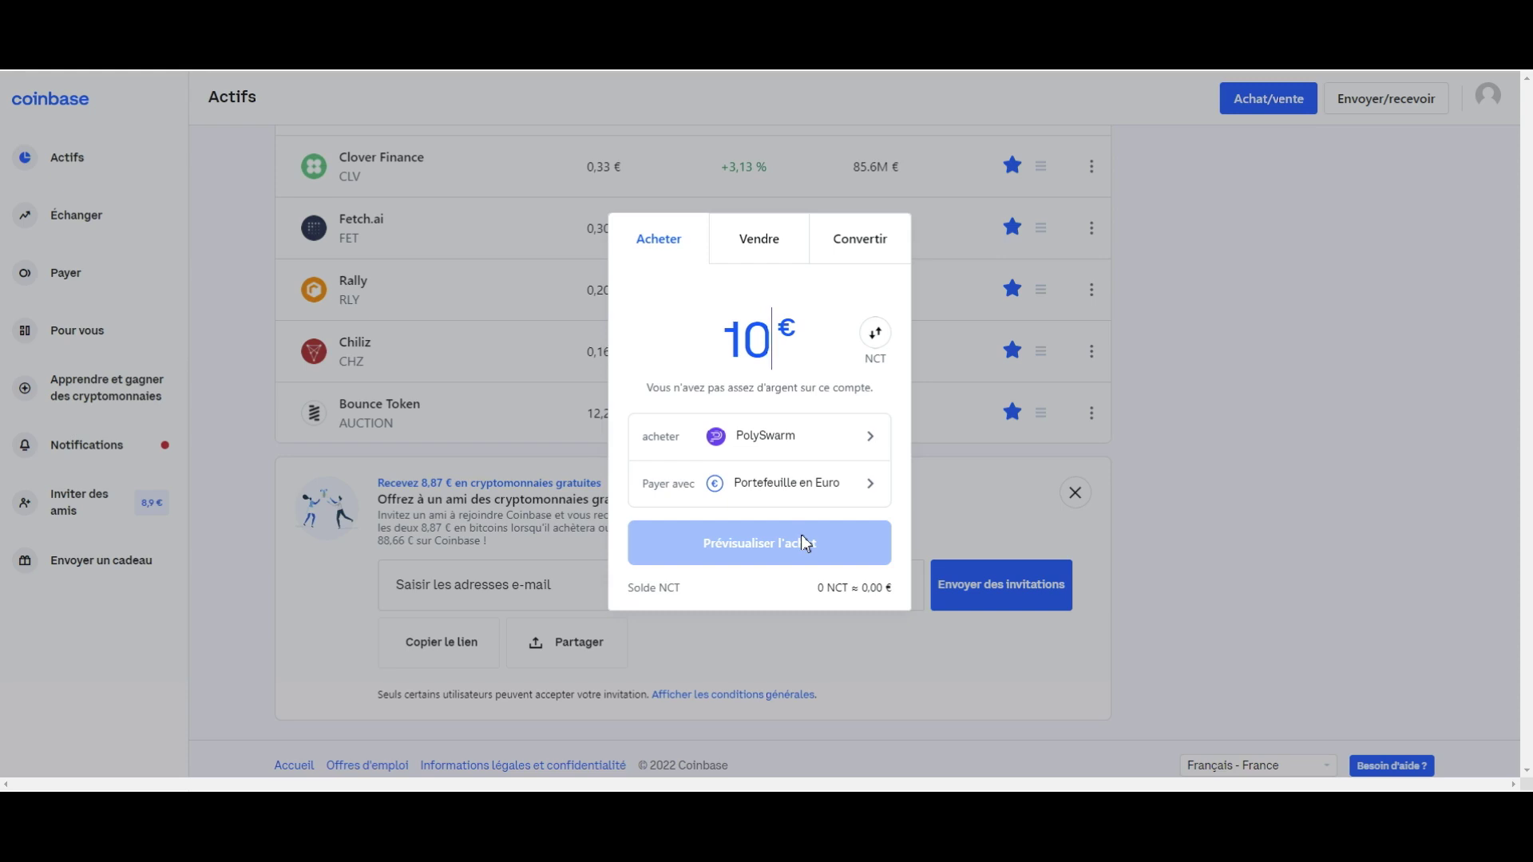
# Prepare a 10 € sale with PolySwarm as the asset to sell, and close the form without submitting it.
pyautogui.click(760, 244)
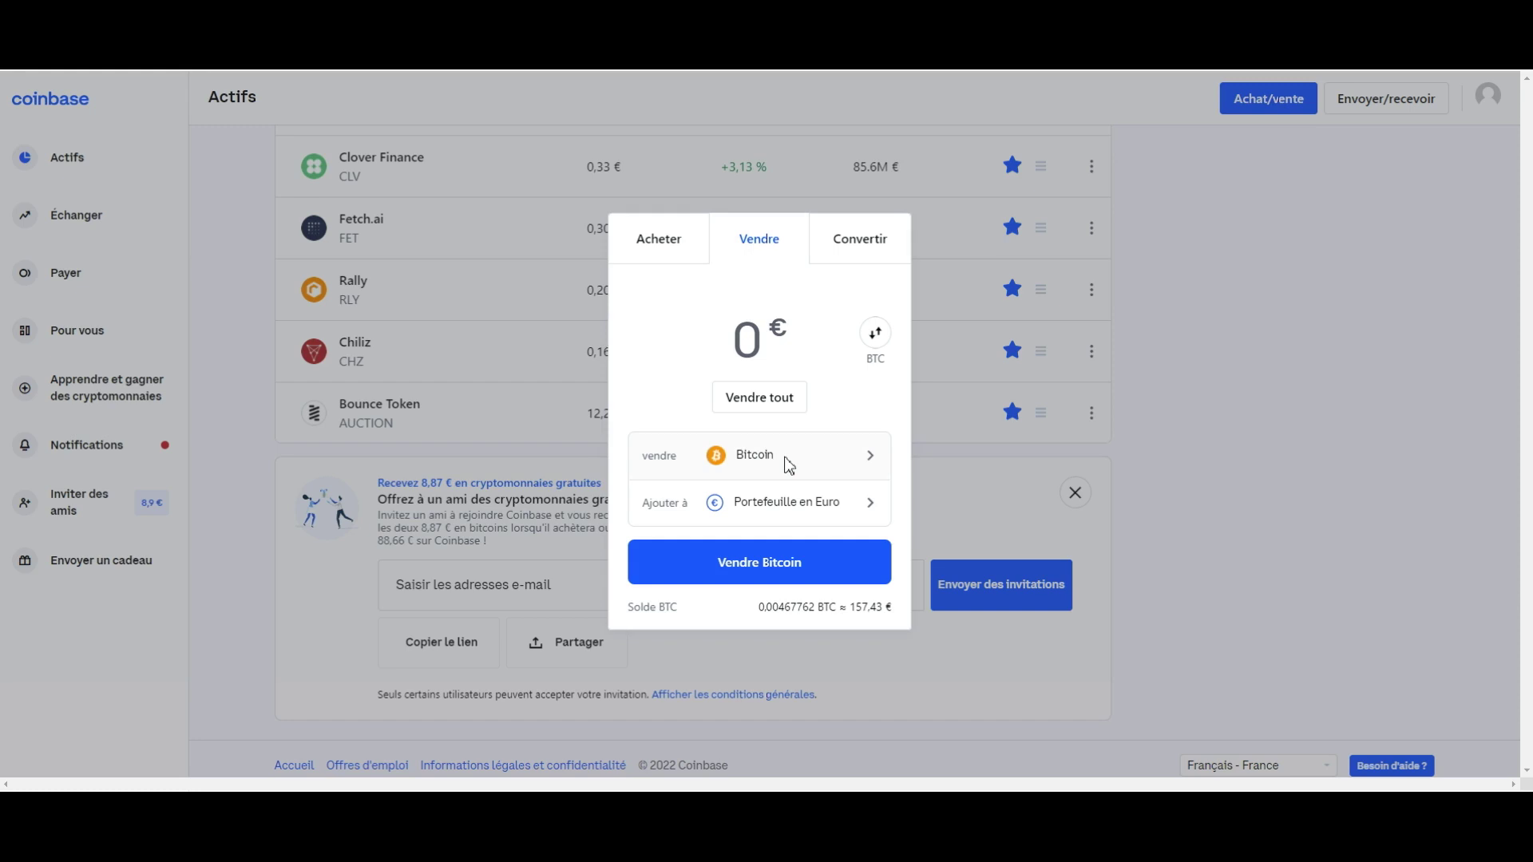
pyautogui.click(789, 465)
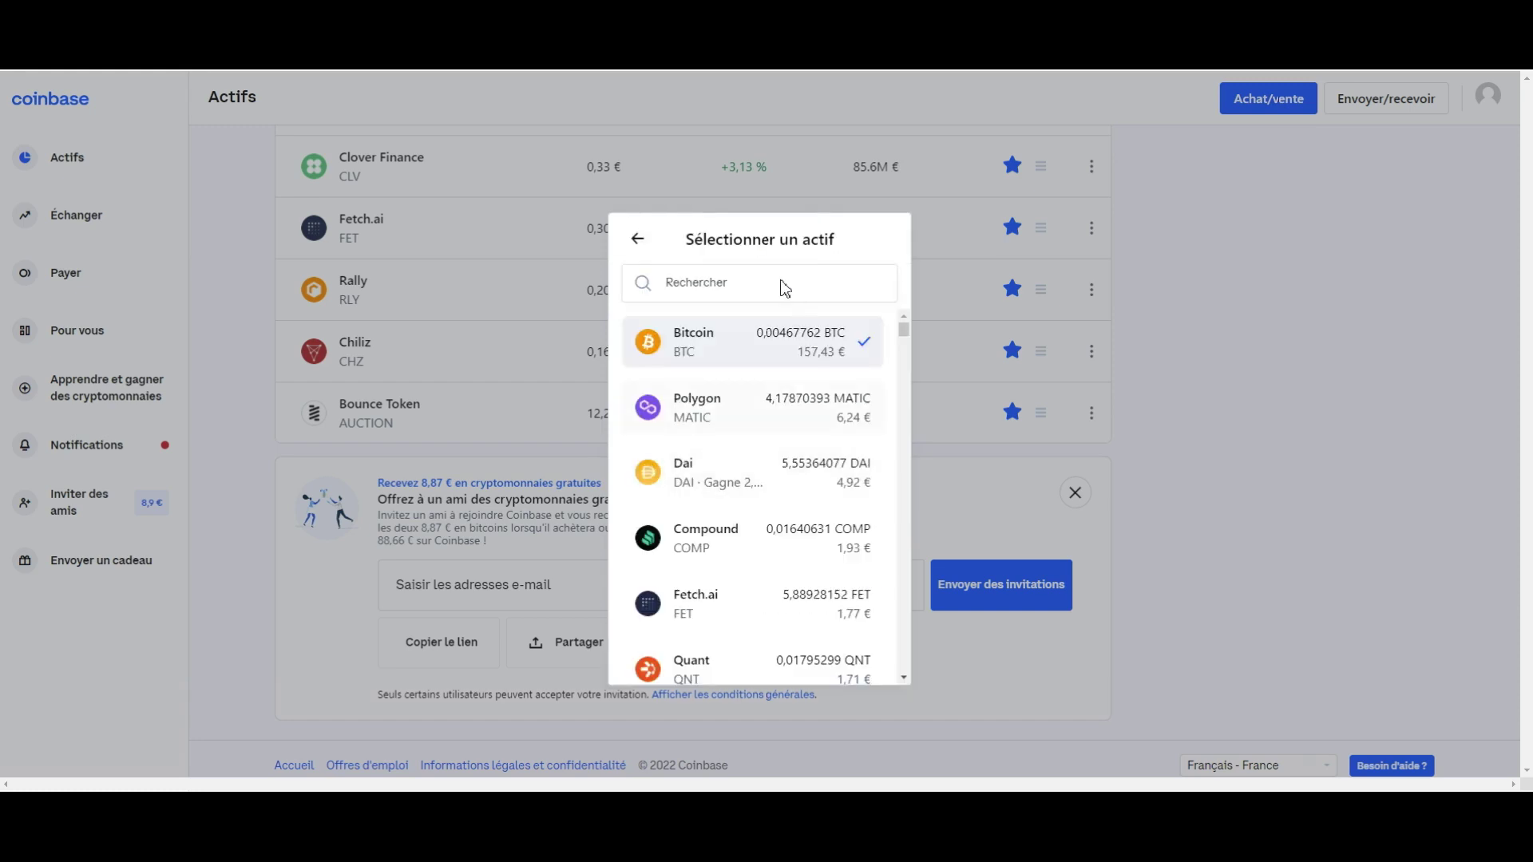
pyautogui.write('PolySwarm')
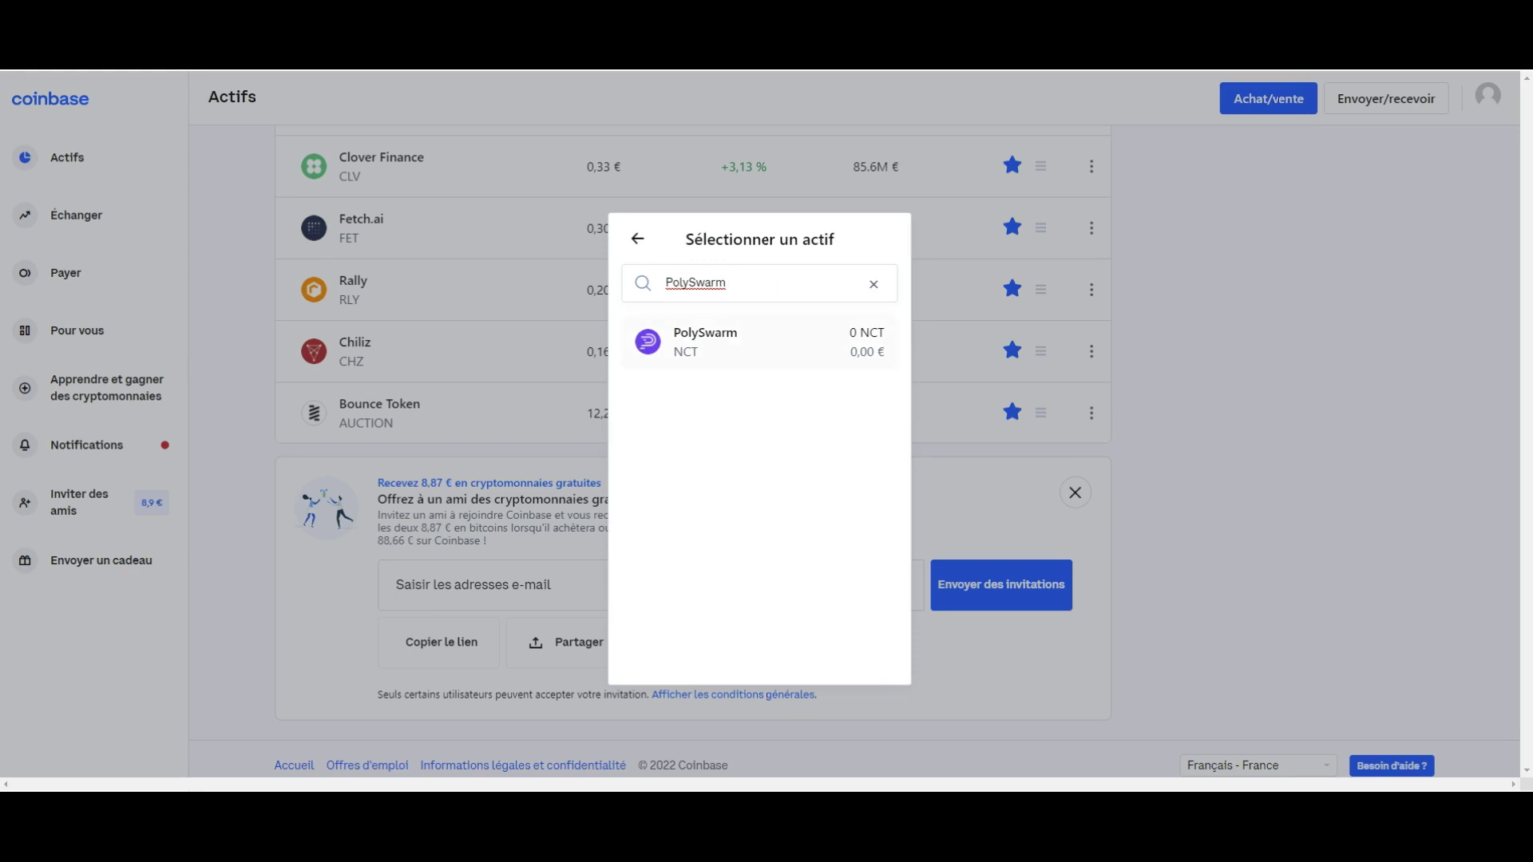
pyautogui.click(732, 339)
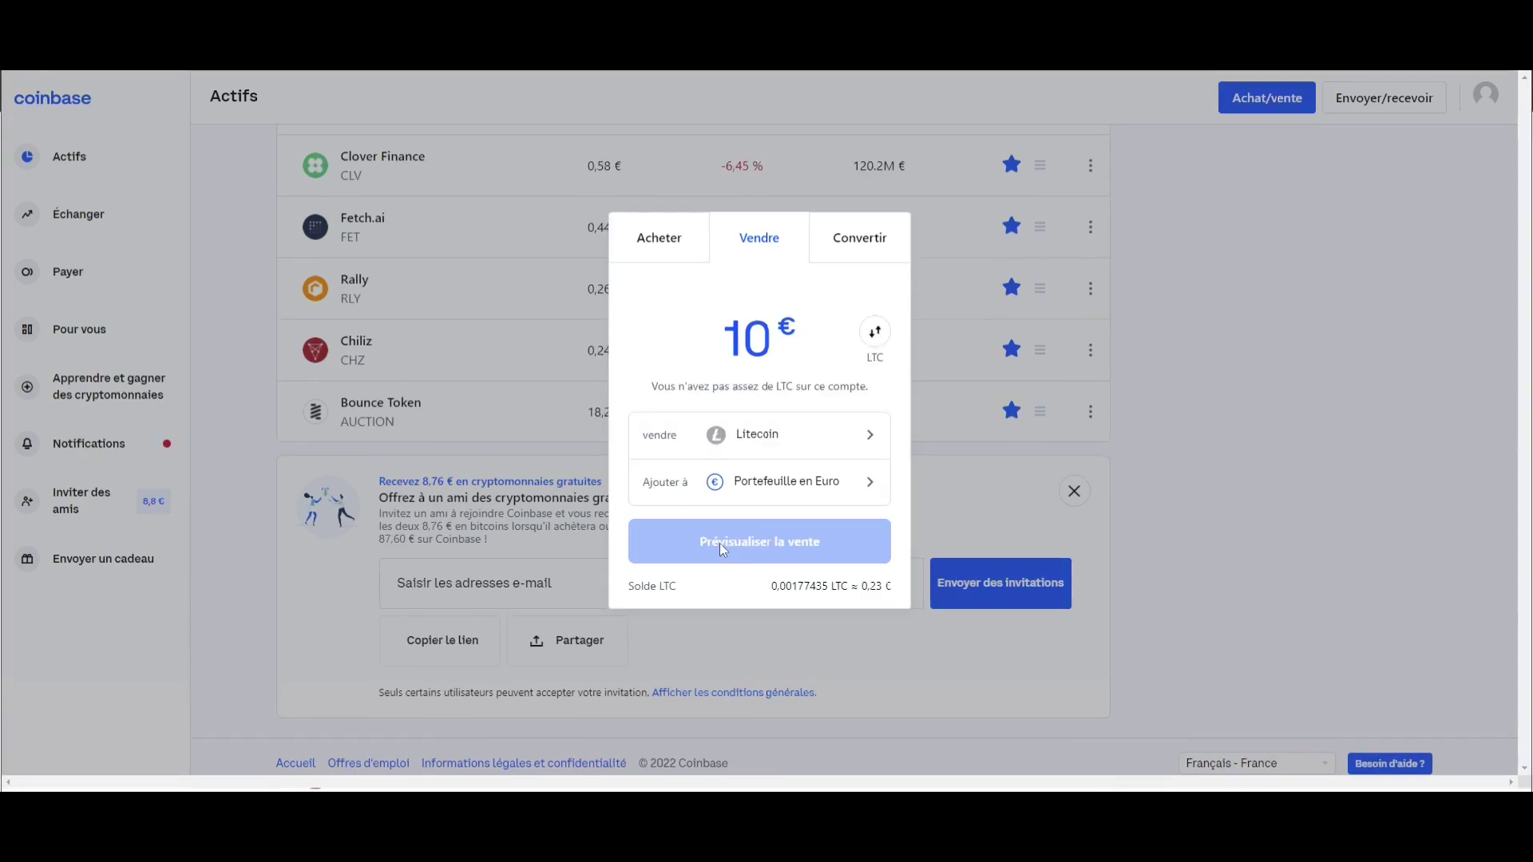
pyautogui.click(1287, 376)
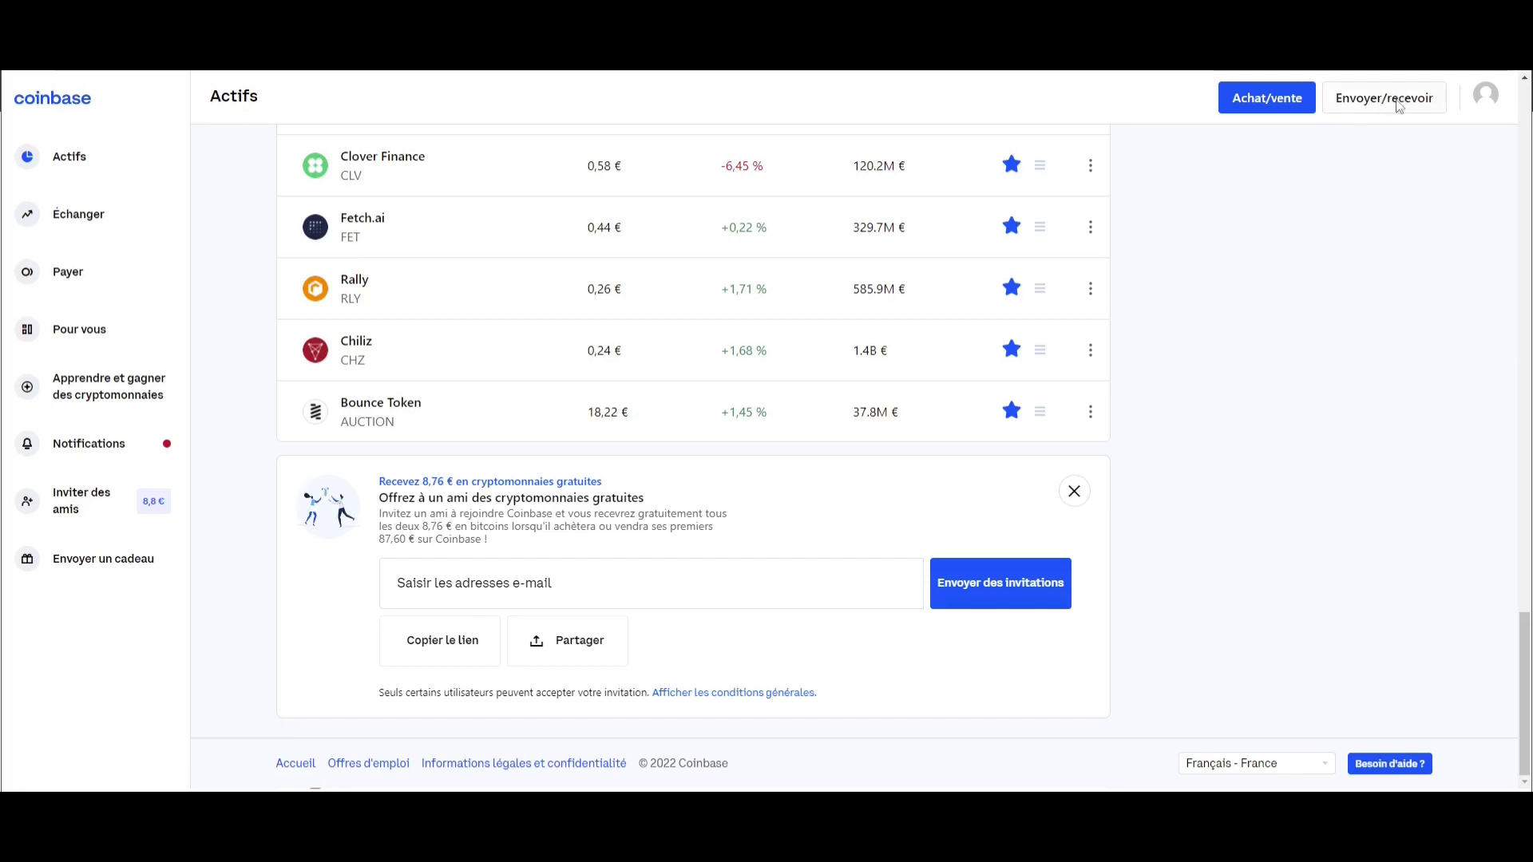
# Start a crypto transfer, choose PolySwarm as the asset to send and enter an amount of 10 €.
pyautogui.click(1399, 106)
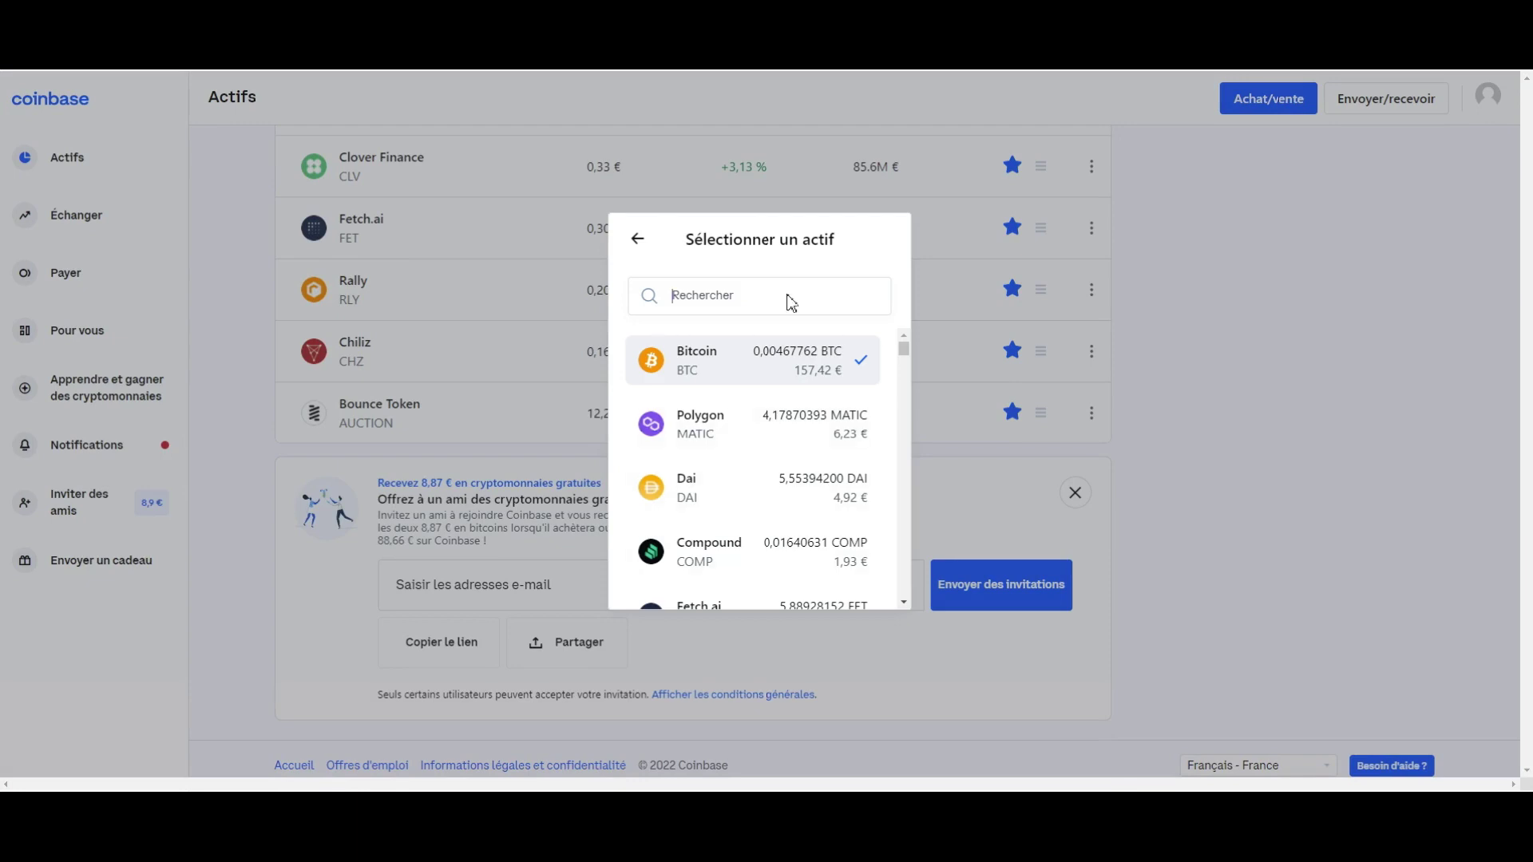
pyautogui.write('PolySwarm')
pyautogui.click(788, 301)
pyautogui.click(737, 361)
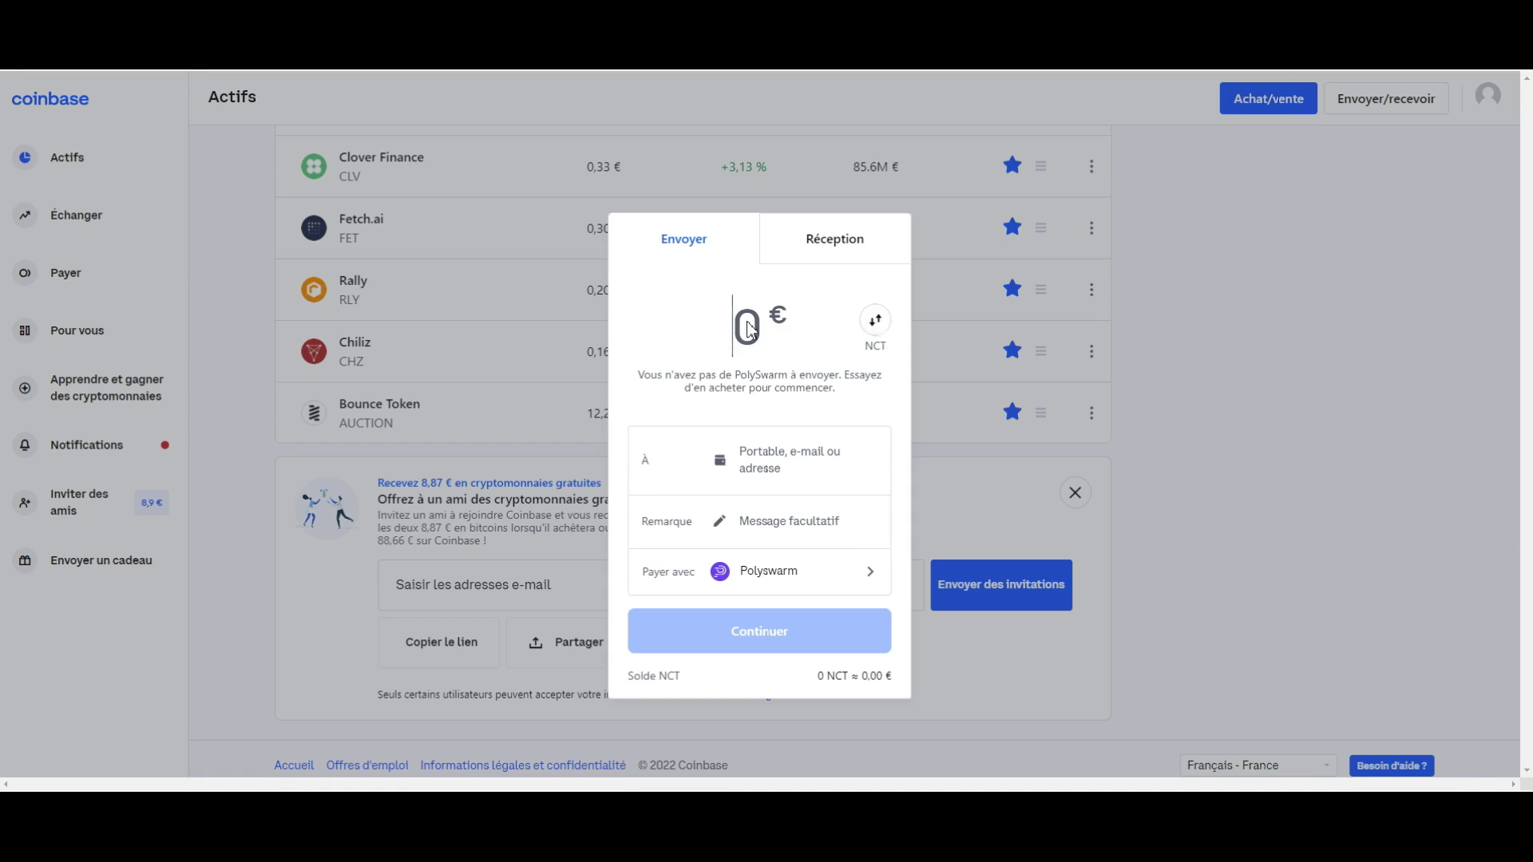
pyautogui.write('10')
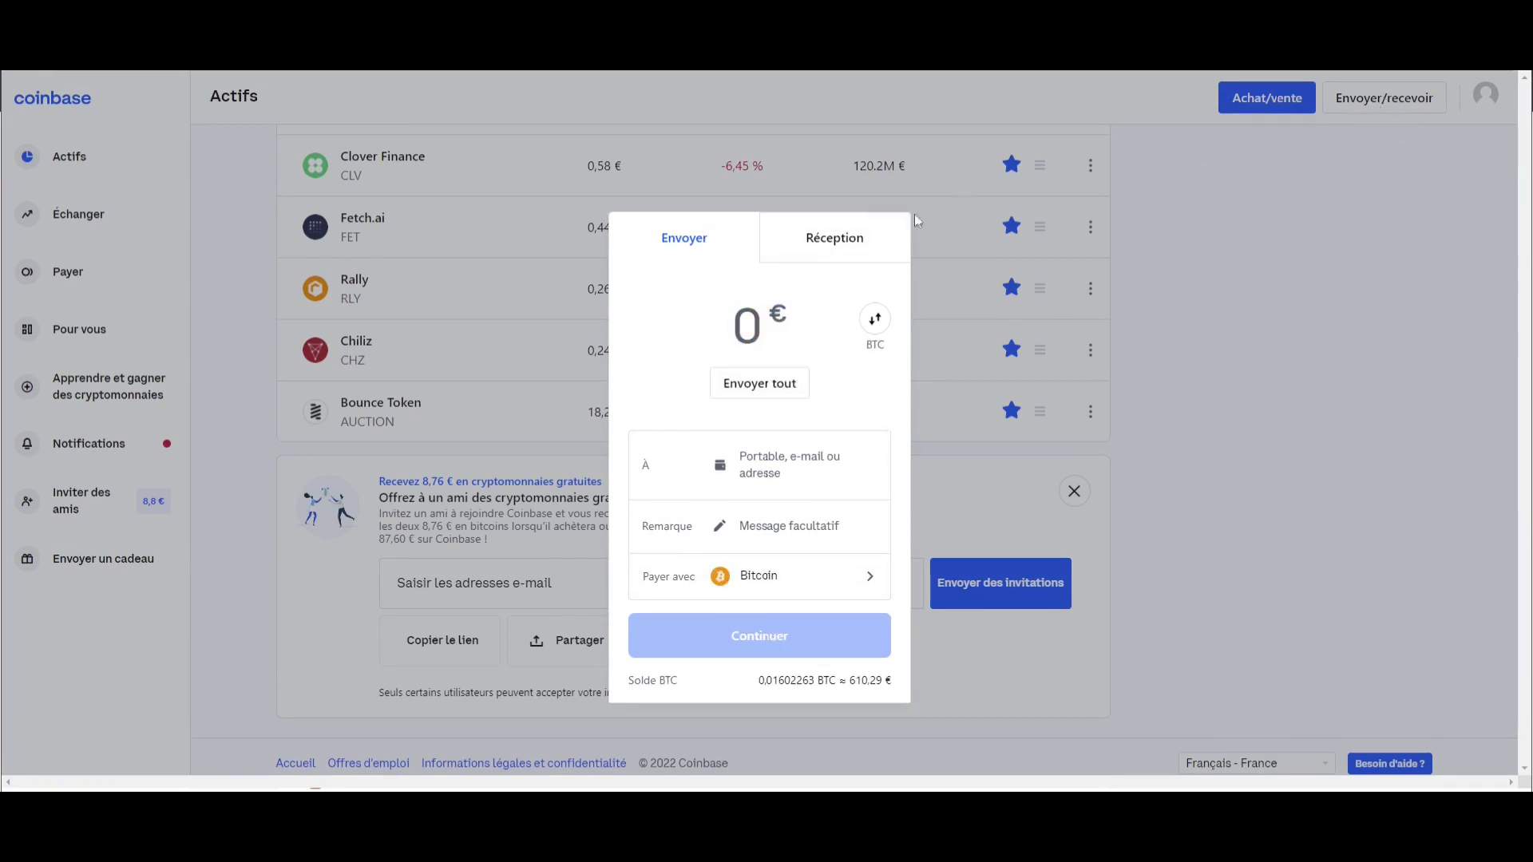
# Display the receiving address and QR code for PolySwarm, and close the transfer form.
pyautogui.click(827, 244)
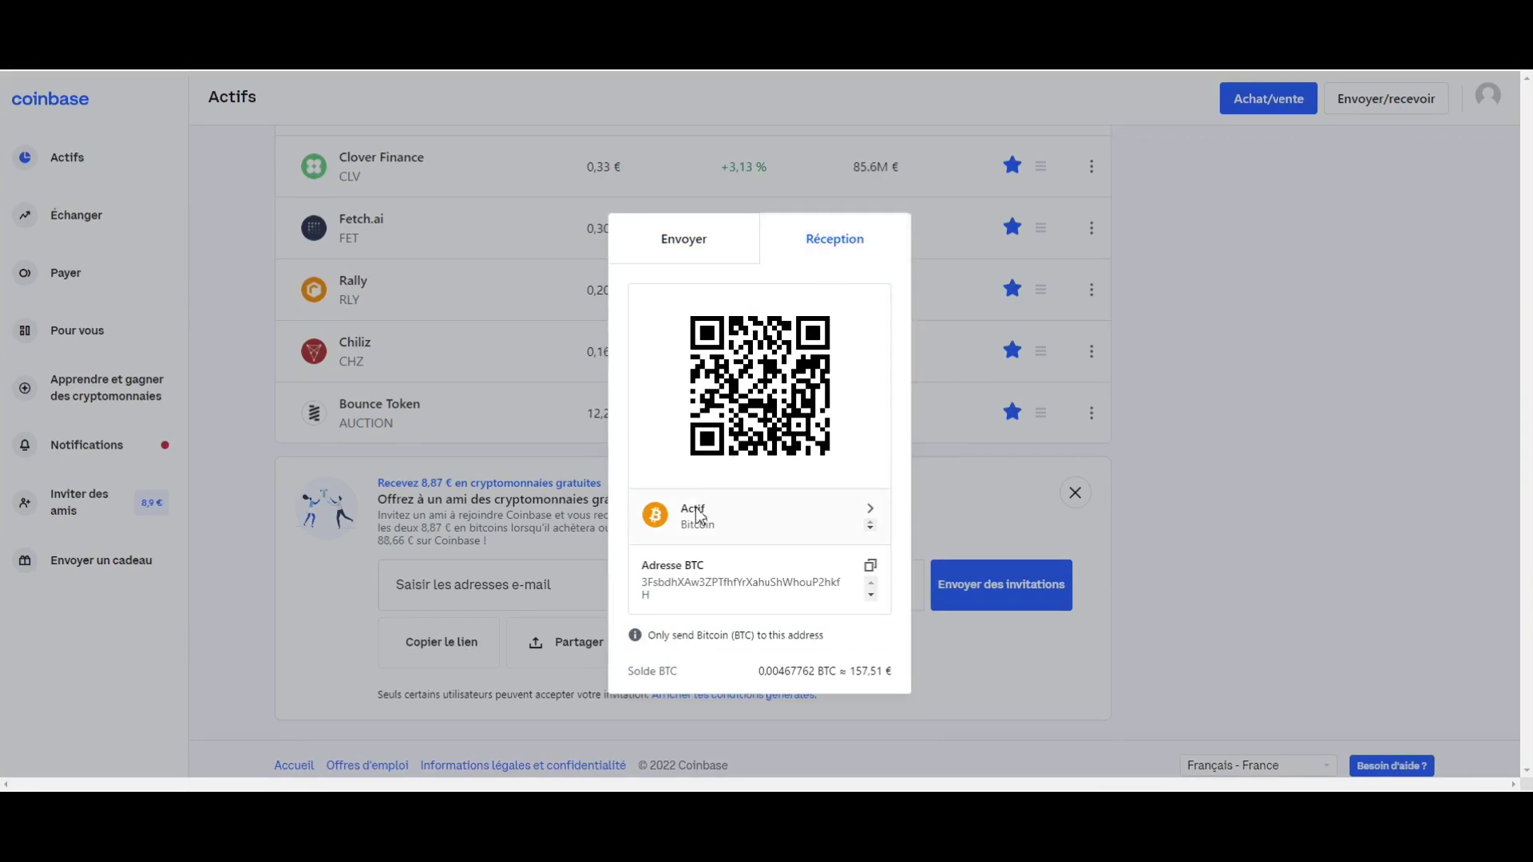
pyautogui.click(775, 533)
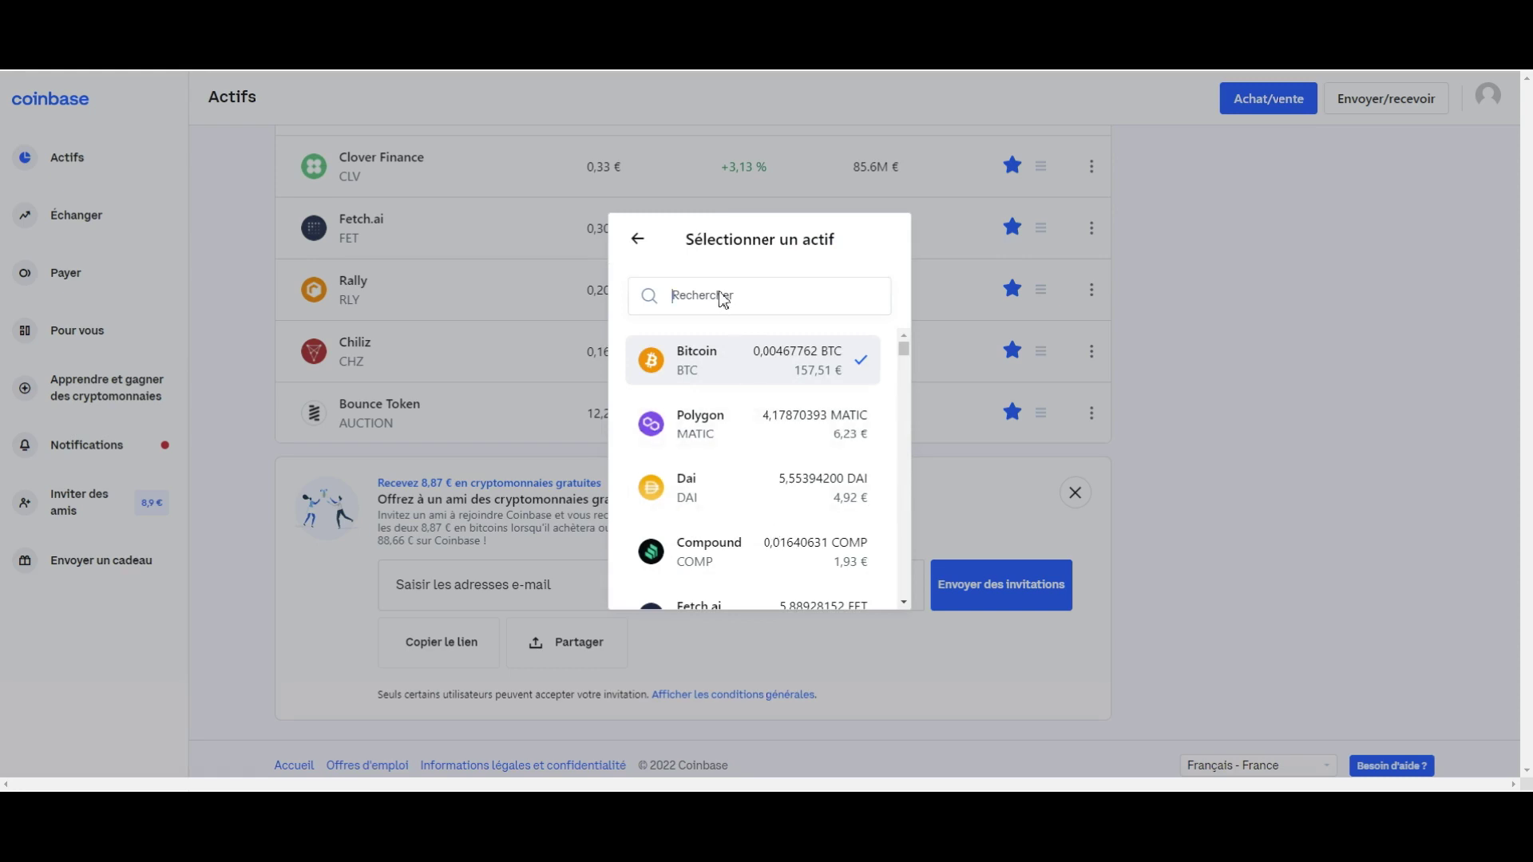
pyautogui.write('PolySwarm')
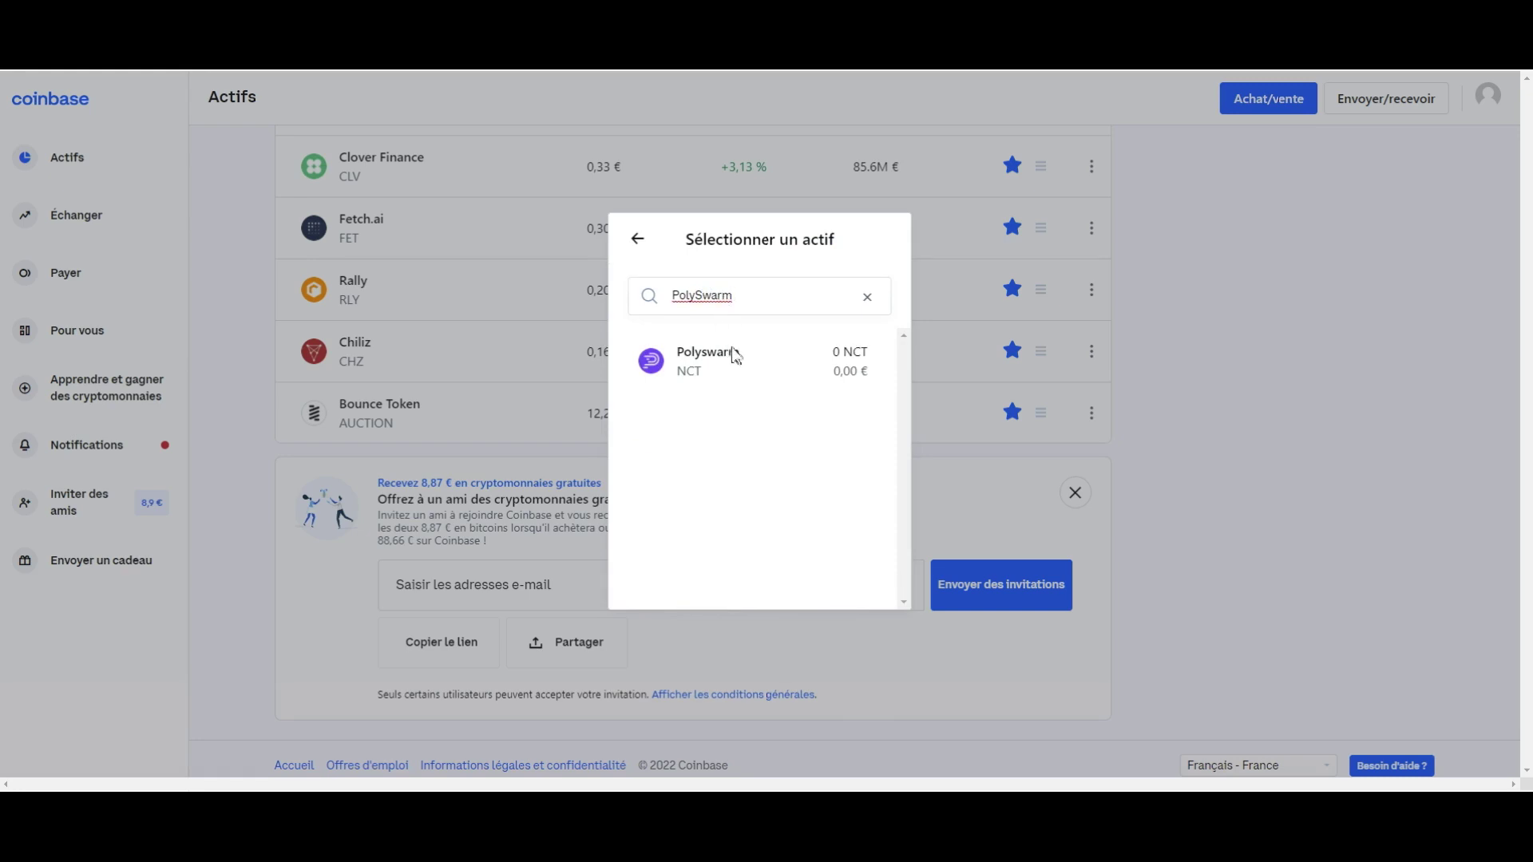
pyautogui.click(739, 360)
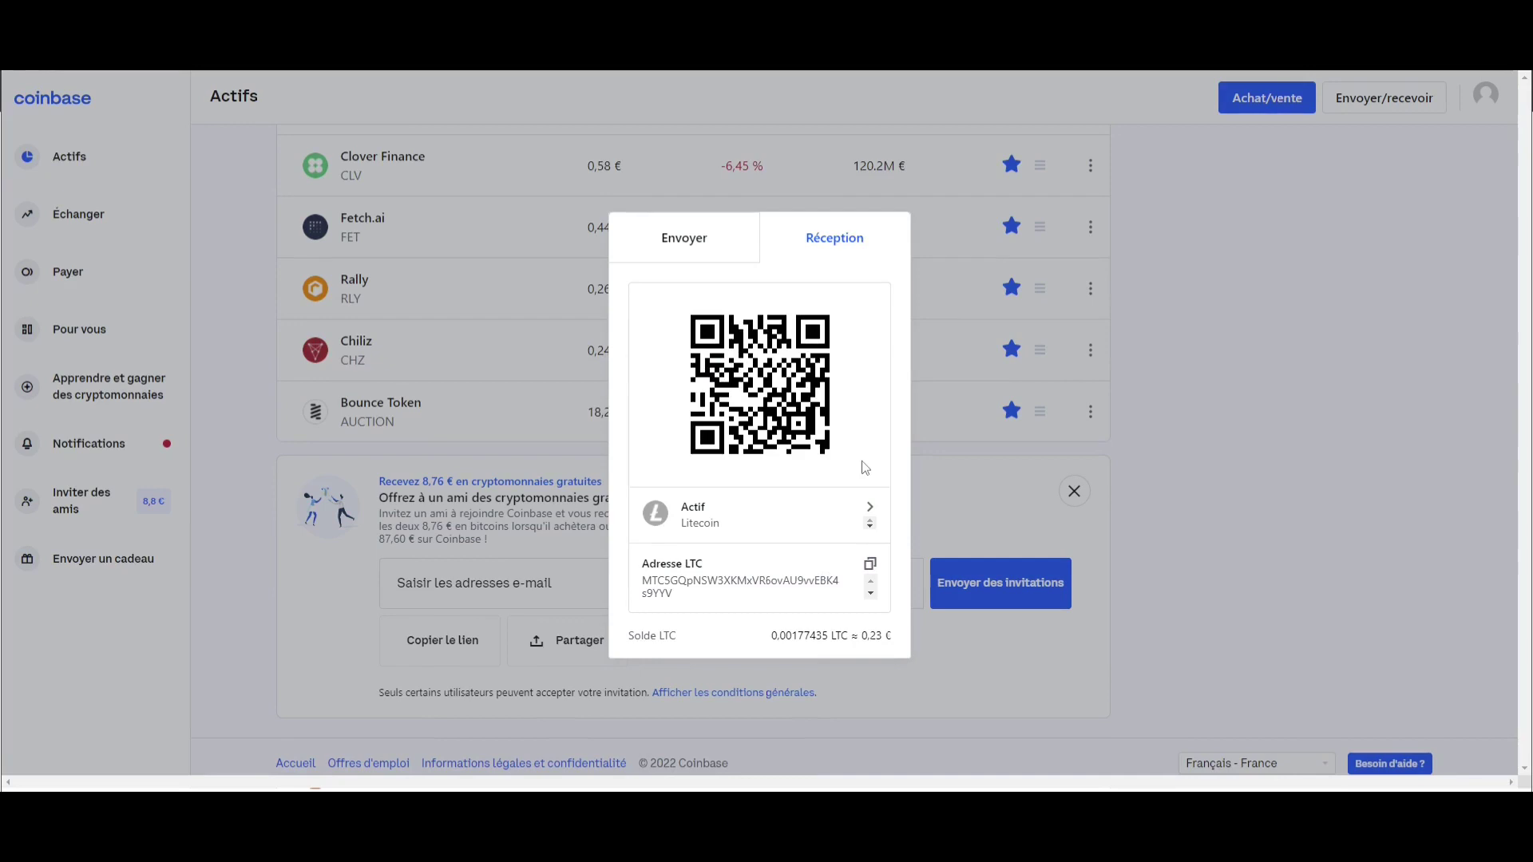
pyautogui.click(1370, 533)
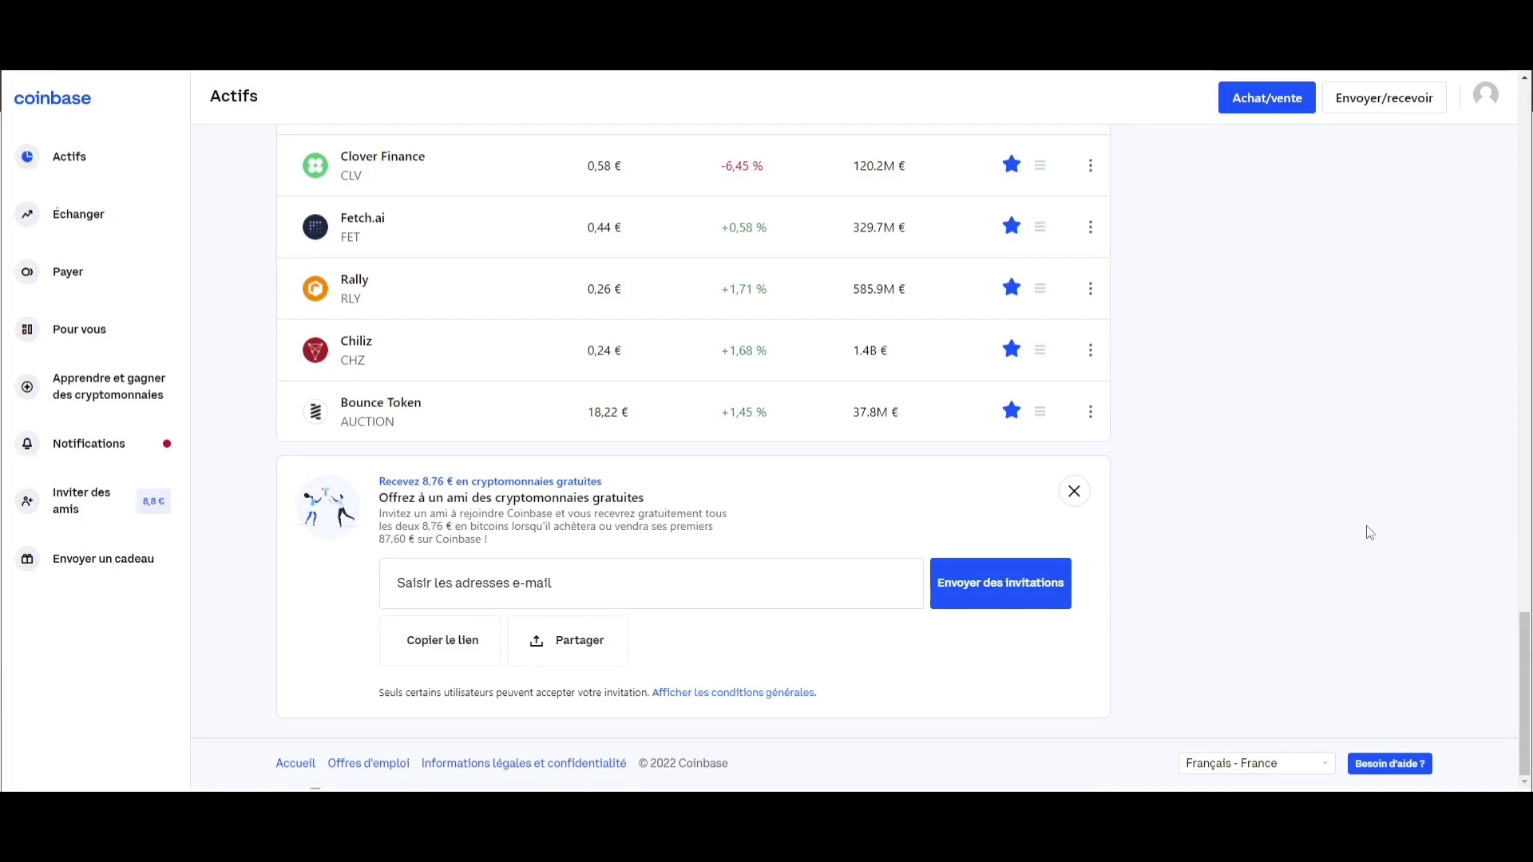
# Browse the learn-and-earn rewards, including the Fetch.ai, Amp and Stellar Lumens lessons.
pyautogui.click(83, 394)
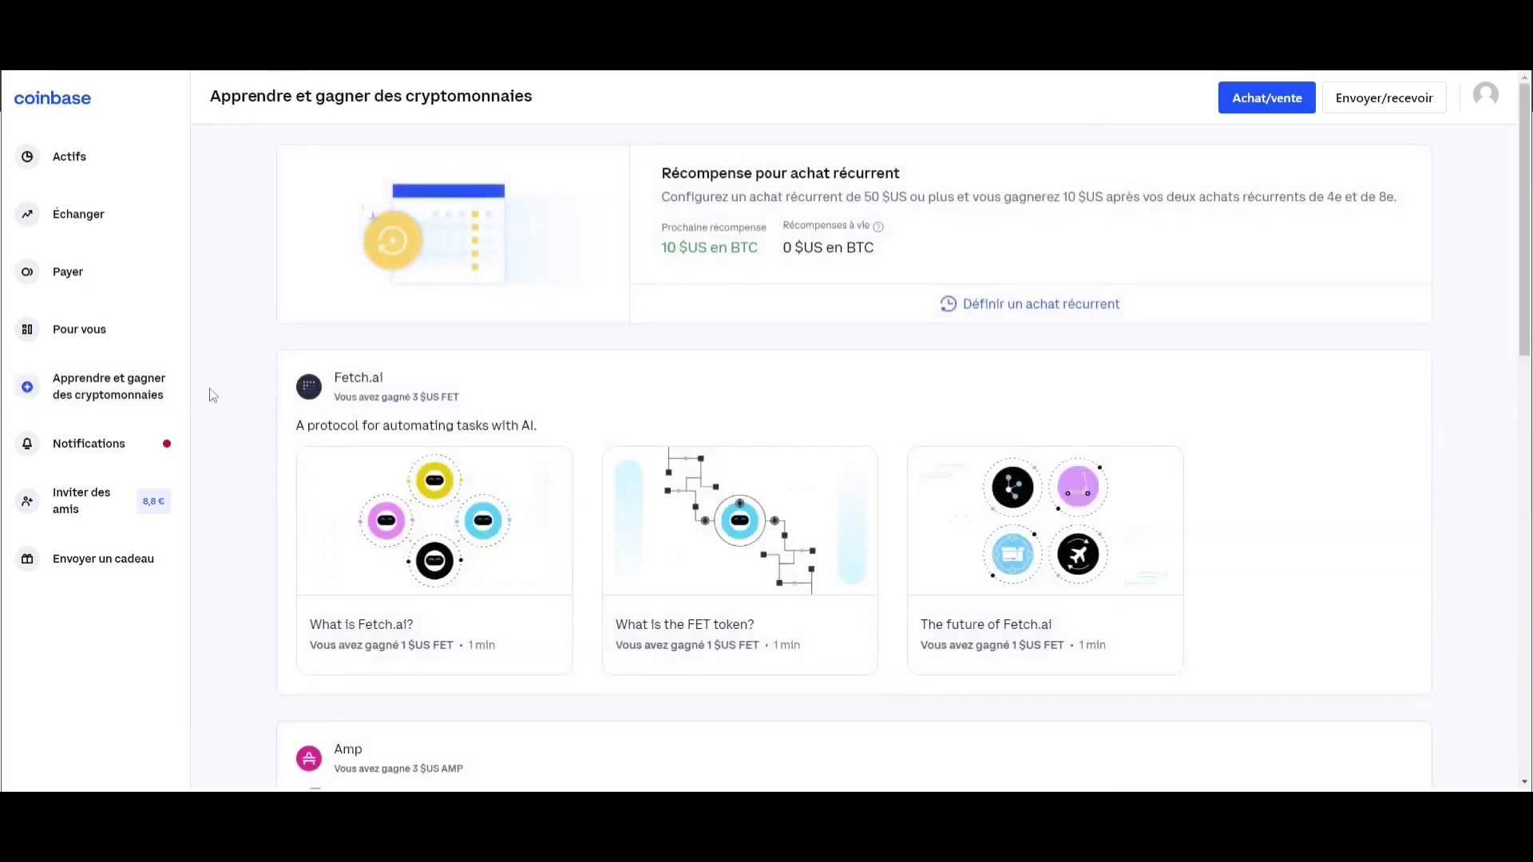
pyautogui.scroll(-4, 216, 399)
pyautogui.scroll(-6, 537, 619)
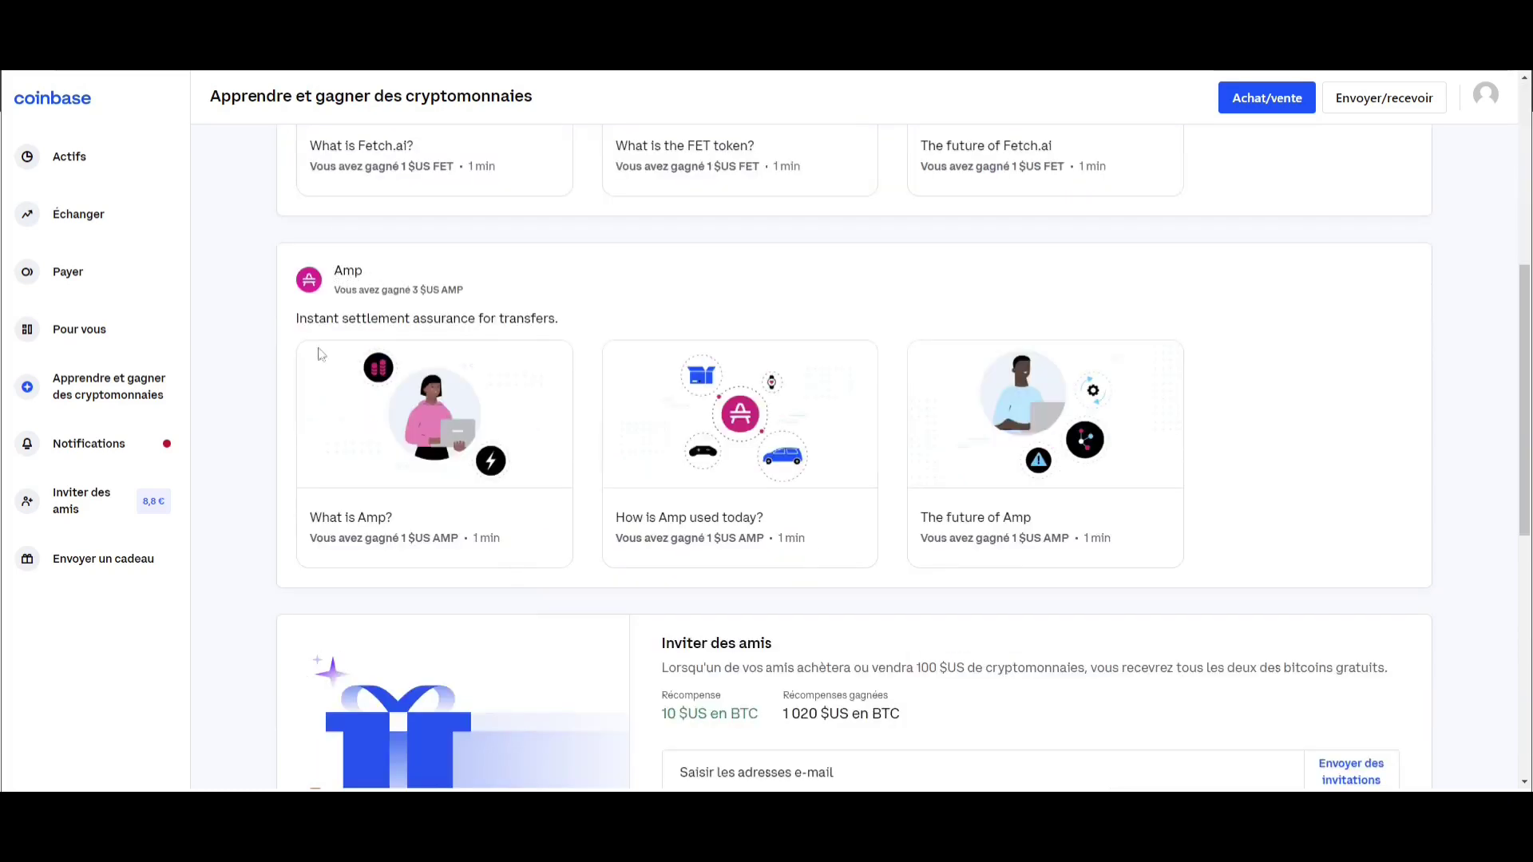
pyautogui.scroll(-7, 452, 517)
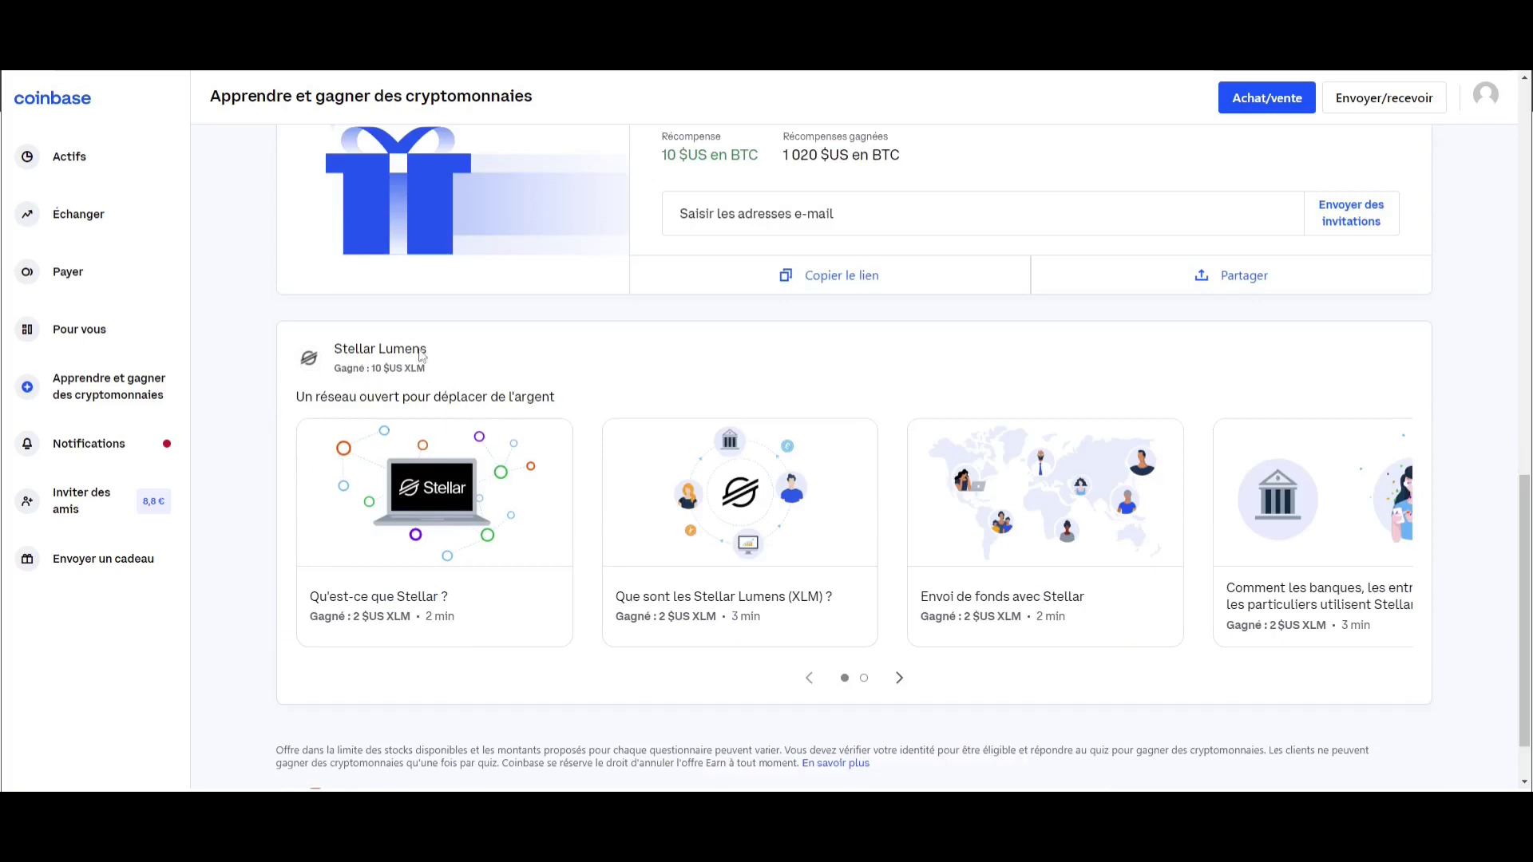
pyautogui.scroll(15, 647, 488)
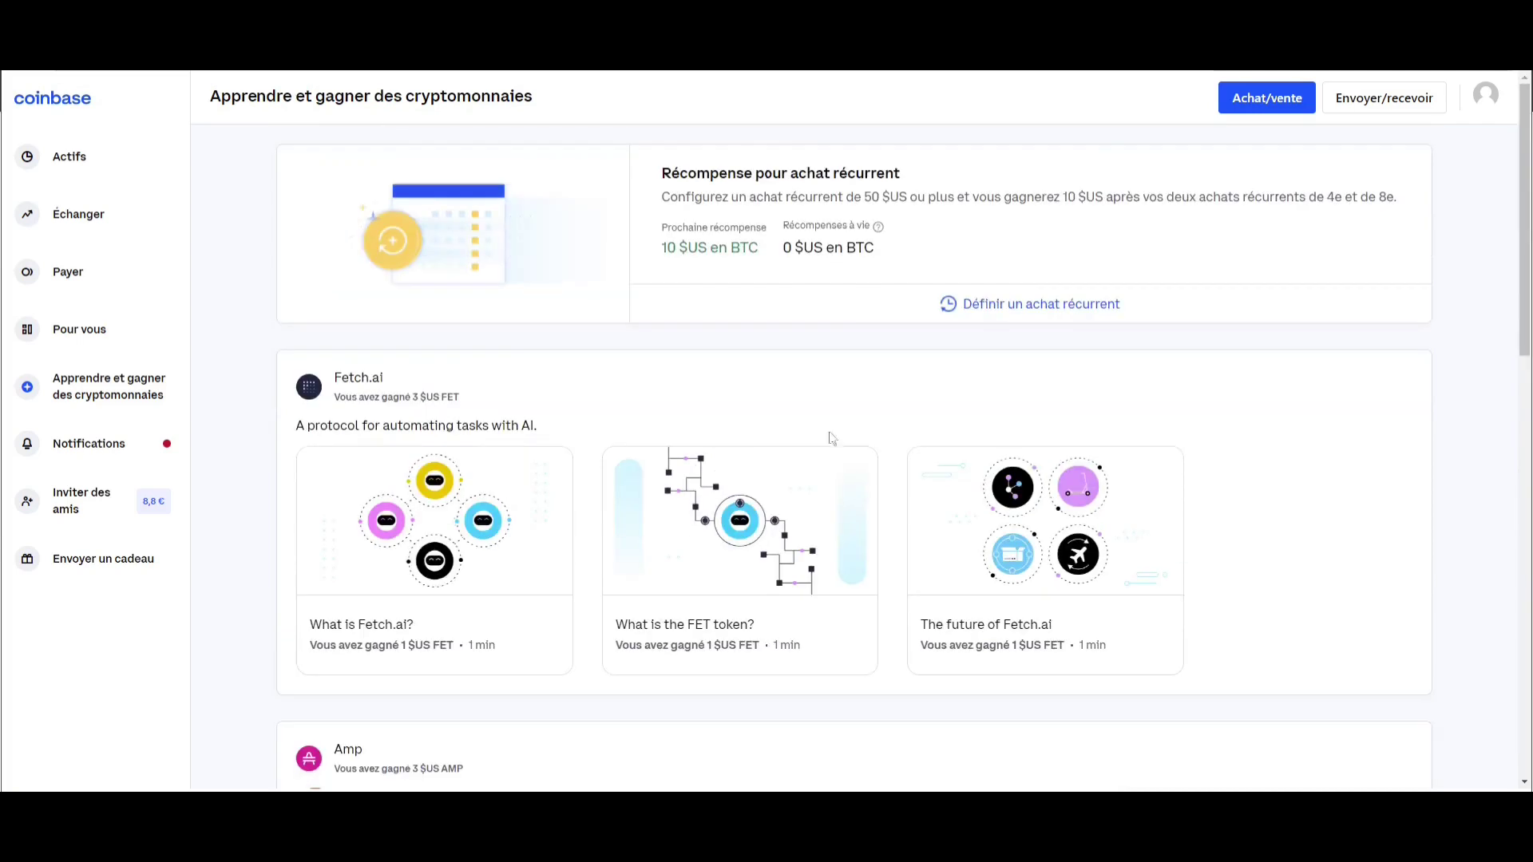